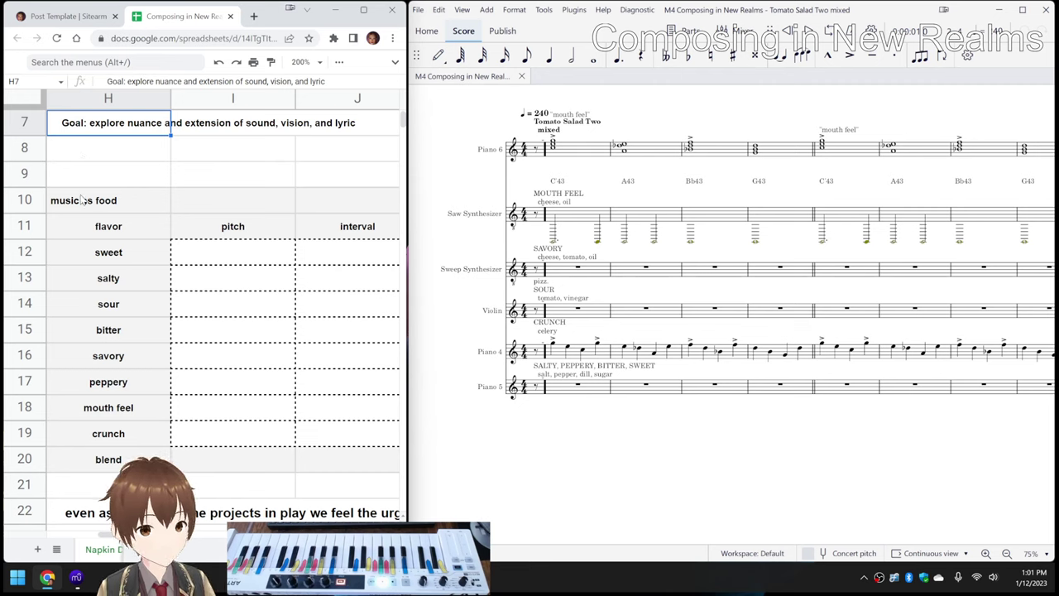
Step: Play a few seconds of Tomato Salad Two, then bring the napkin-diagram sheet back and reposition it
click(73, 233)
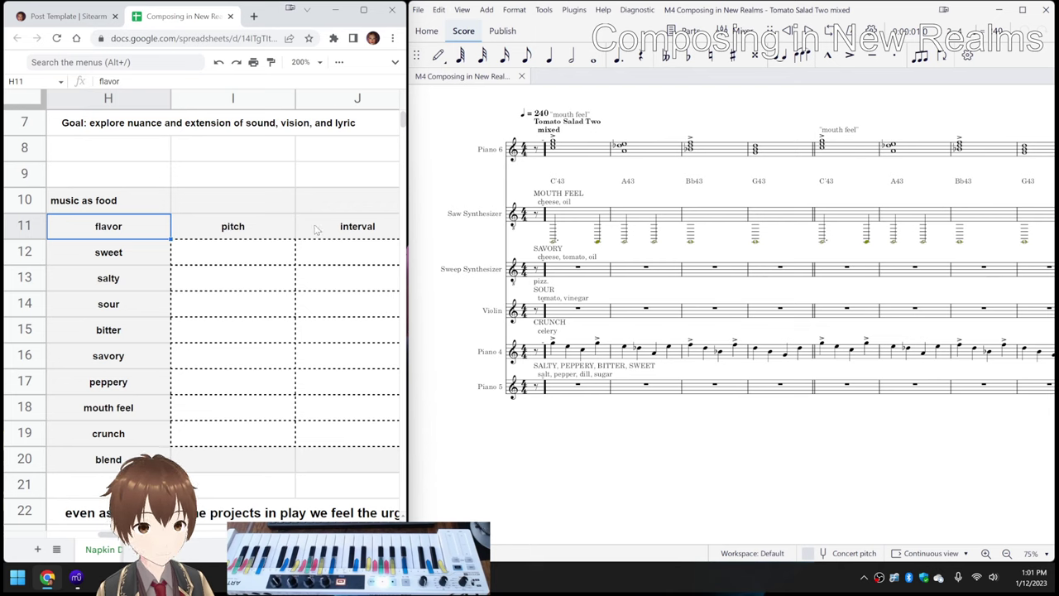
click(436, 146)
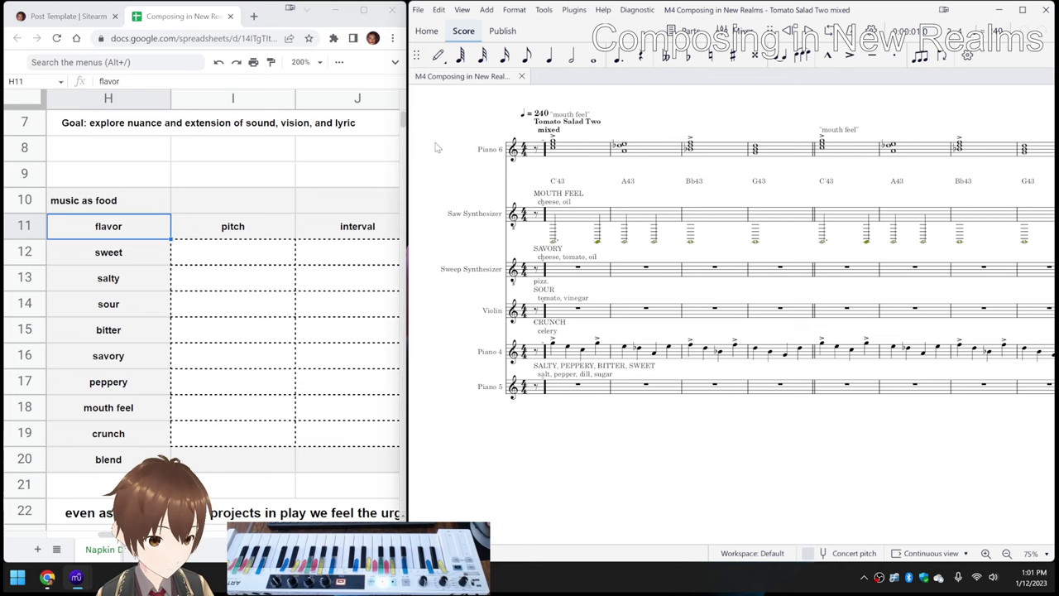
key(space)
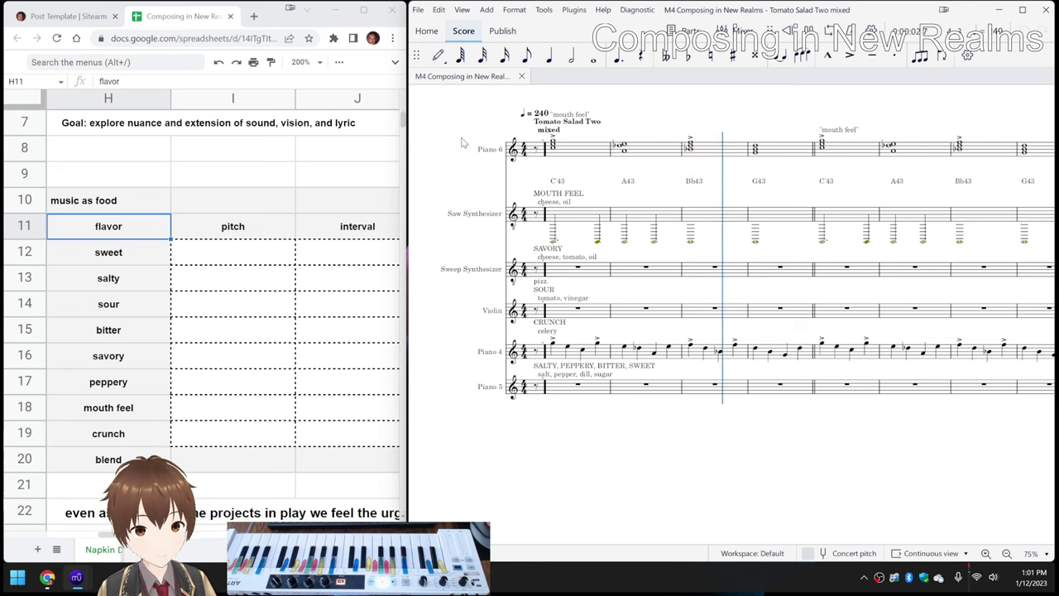
key(space)
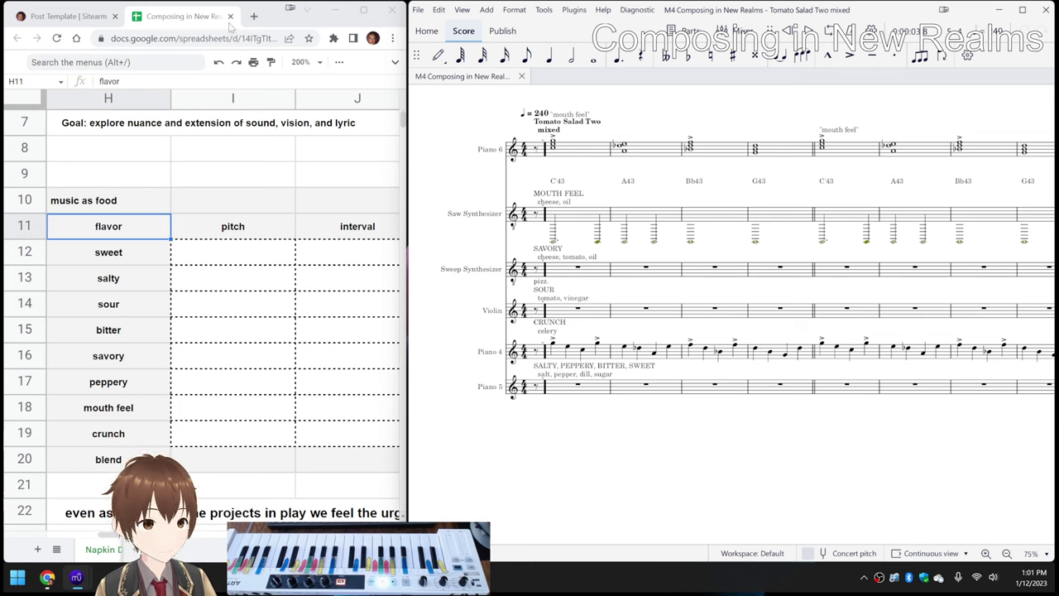
click(277, 10)
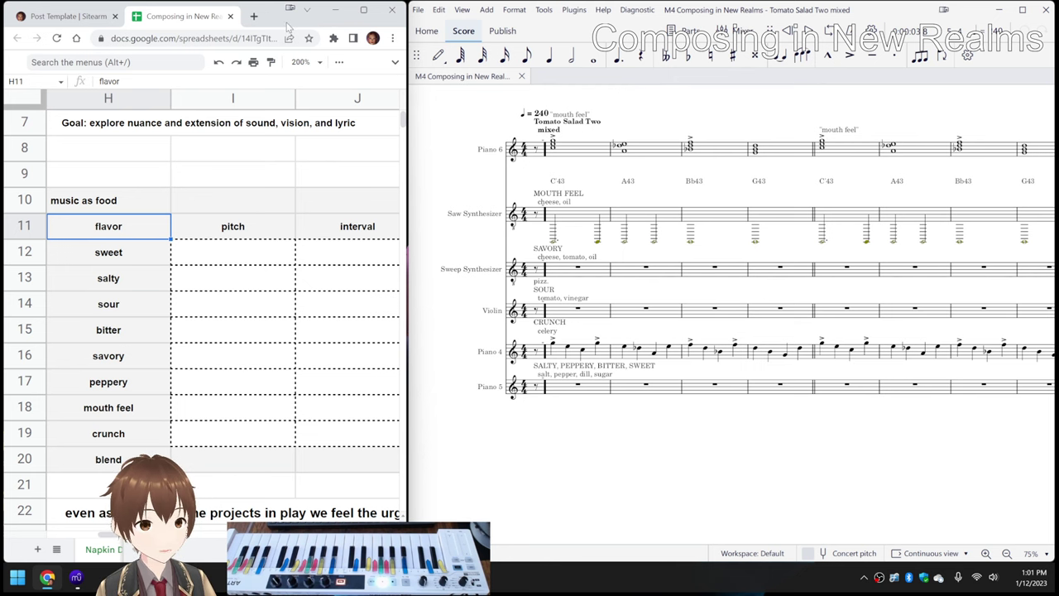
drag(287, 26, 321, 92)
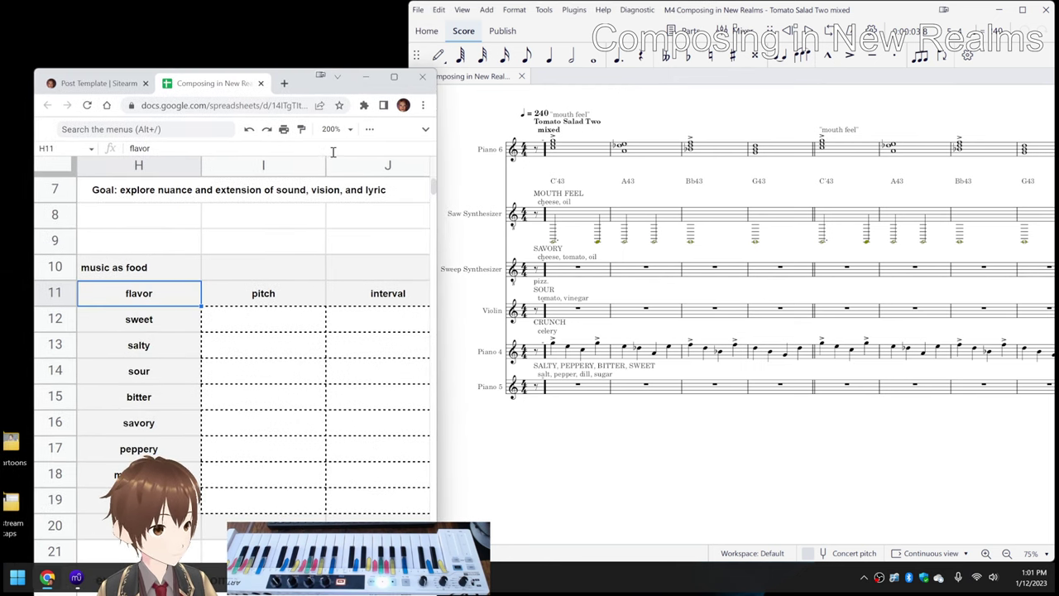
Step: Maximize the sheet, scroll down to the Reflection rows and select the etude notes in H25 and B25
click(393, 76)
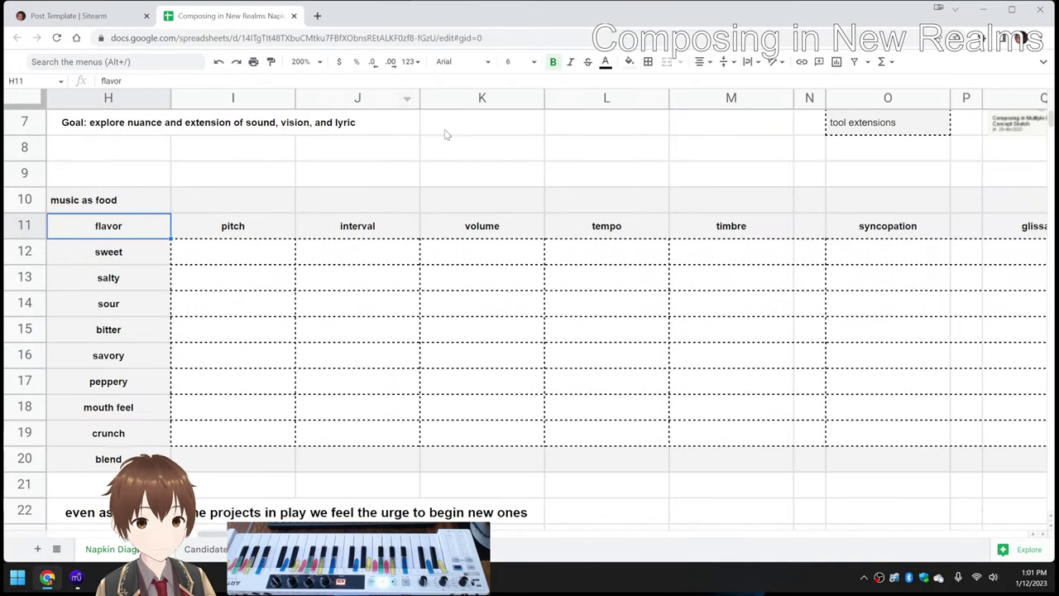
mouse_move(482, 97)
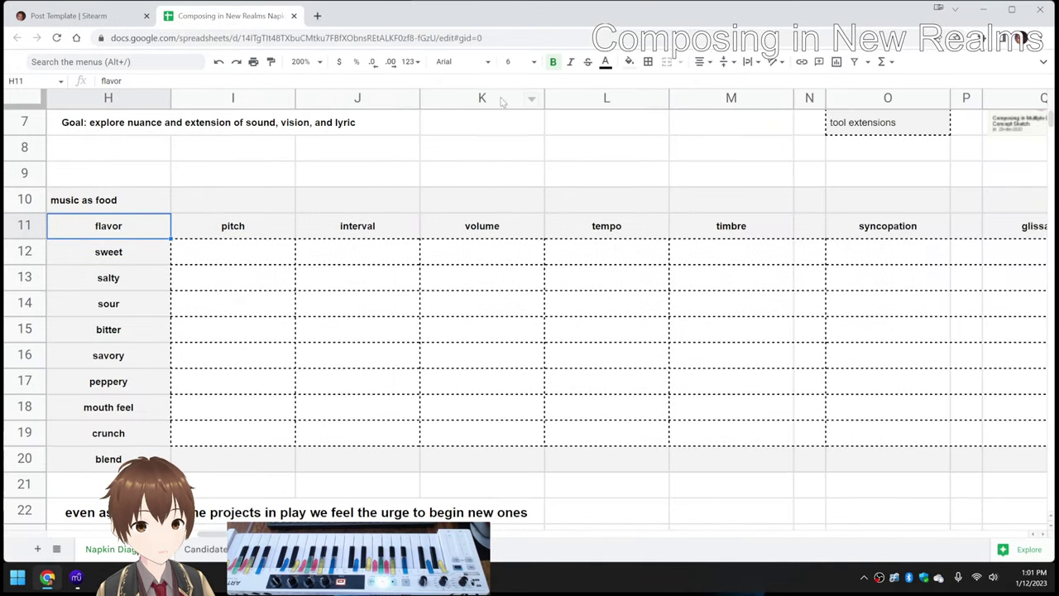
scroll(555, 199, down, 2)
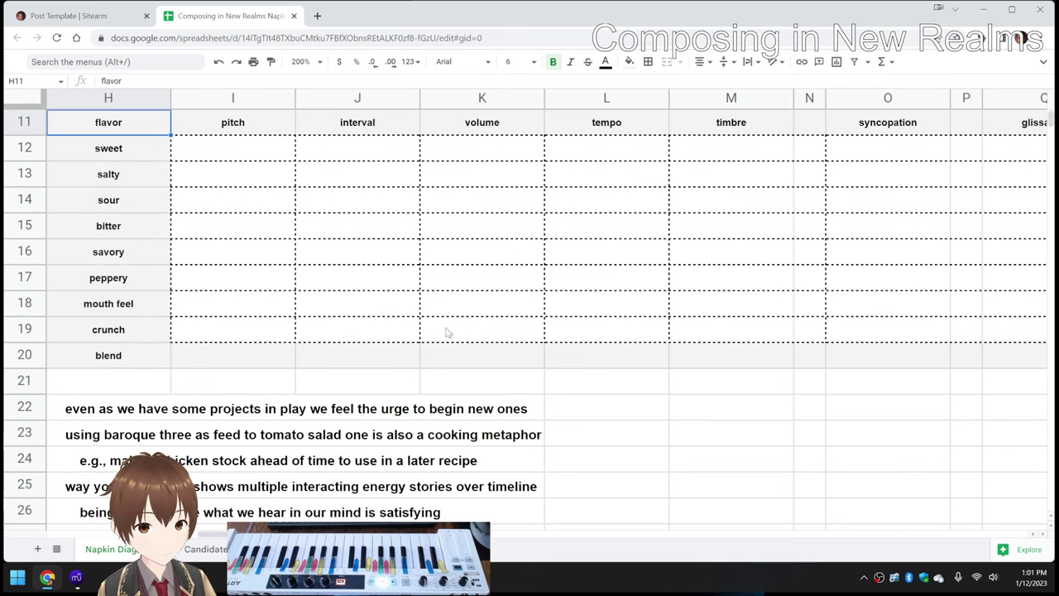
key(ctrl+Home)
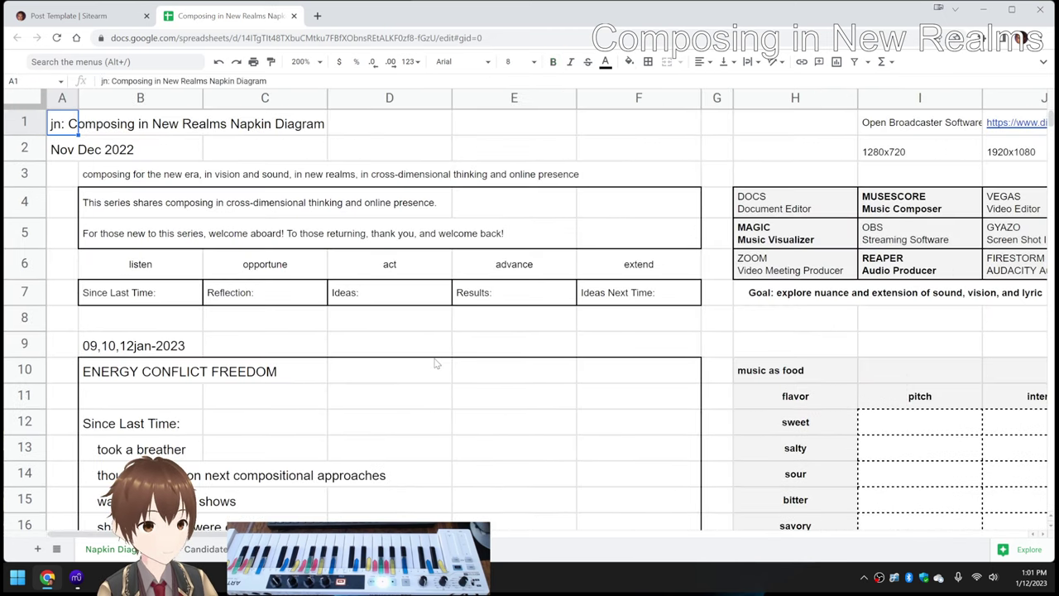
scroll(431, 362, down, 2)
scroll(413, 361, down, 2)
scroll(393, 360, down, 2)
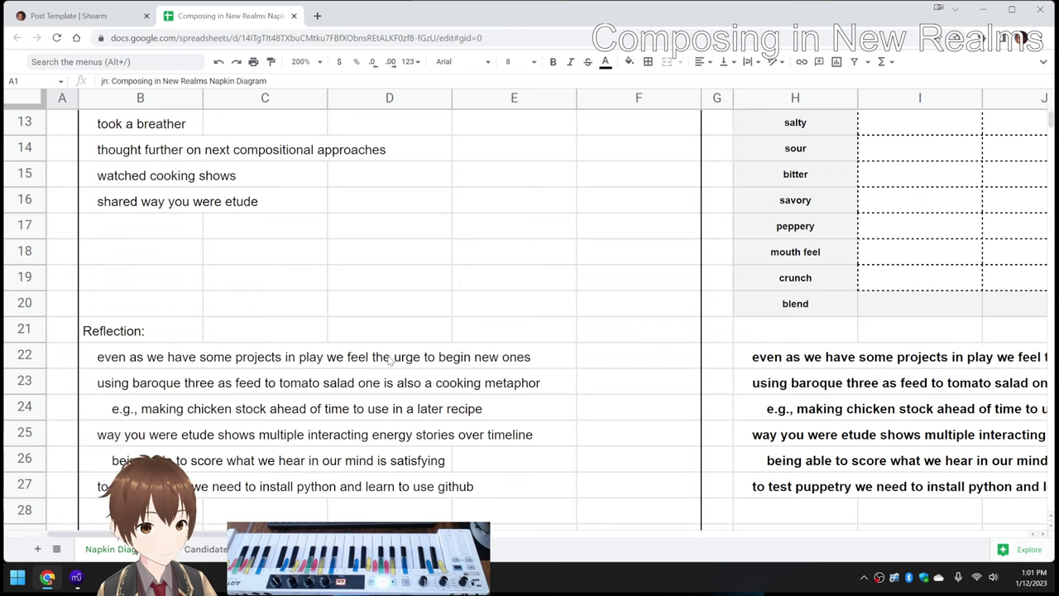
scroll(390, 360, down, 1)
scroll(390, 364, down, 1)
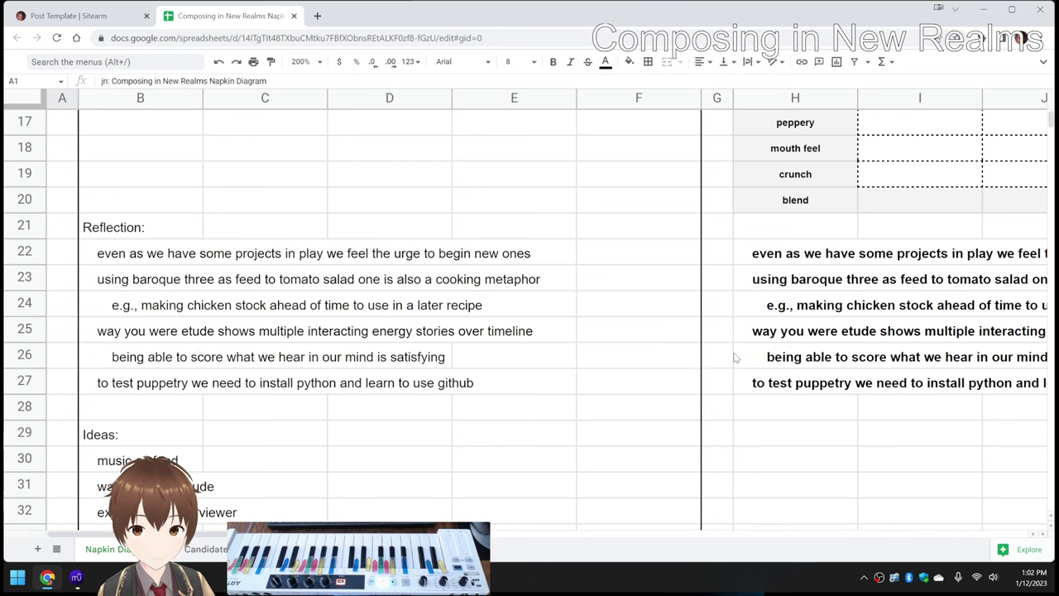
click(799, 337)
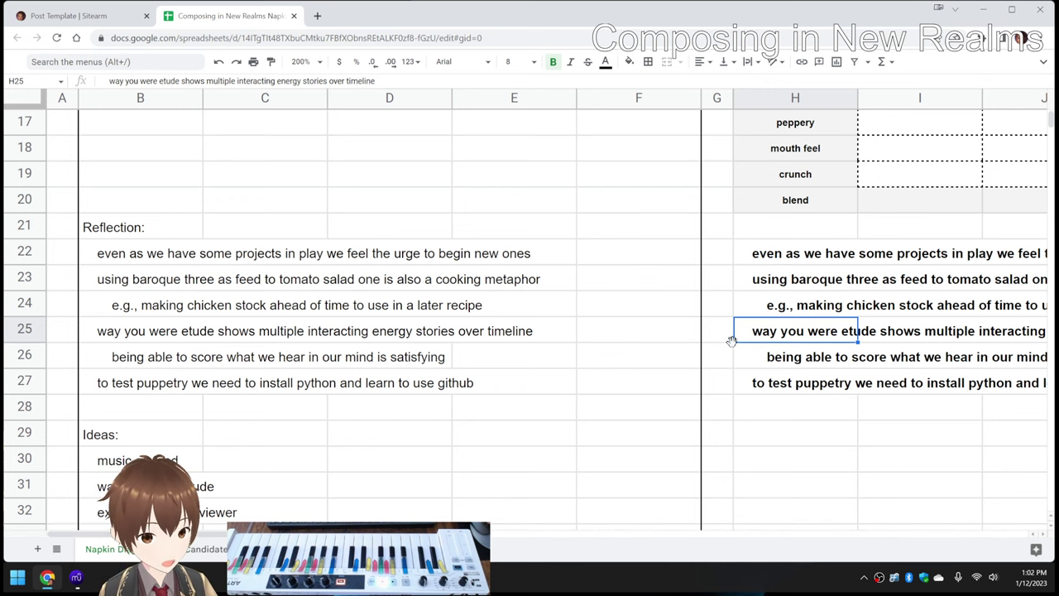
click(117, 340)
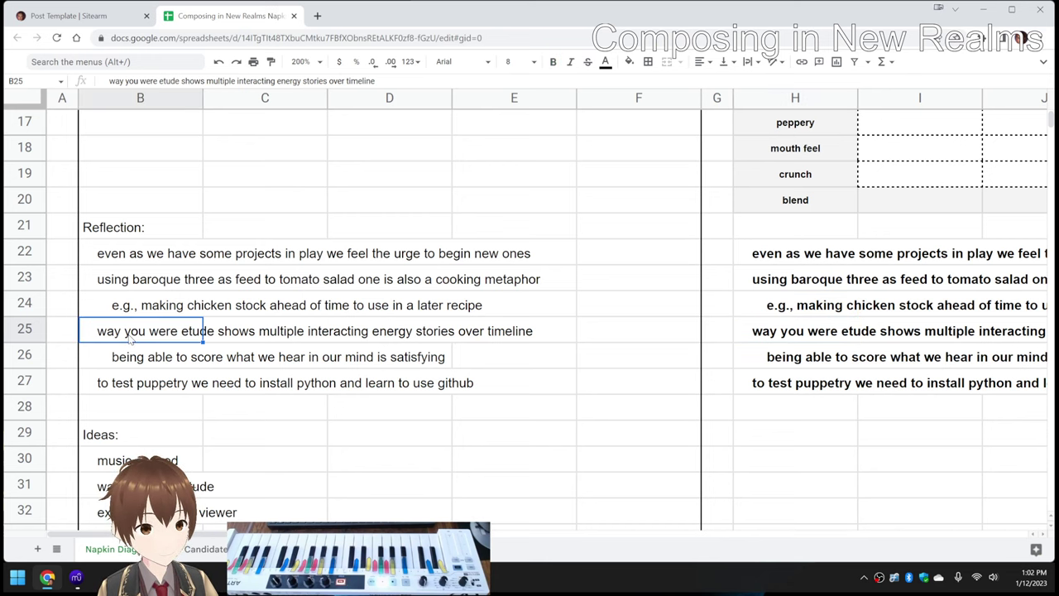
scroll(130, 339, down, 1)
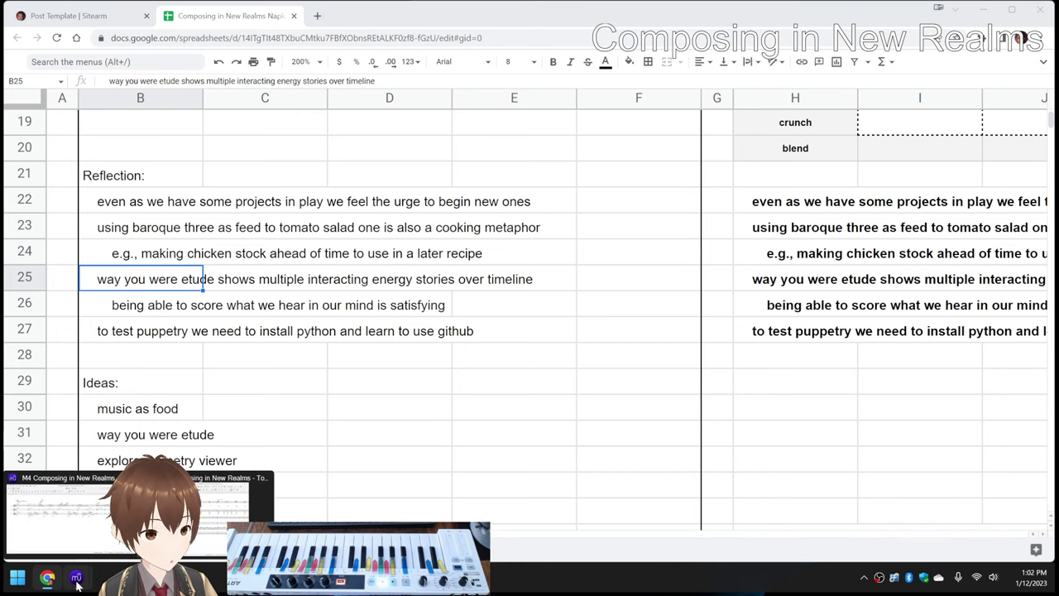
mouse_move(76, 576)
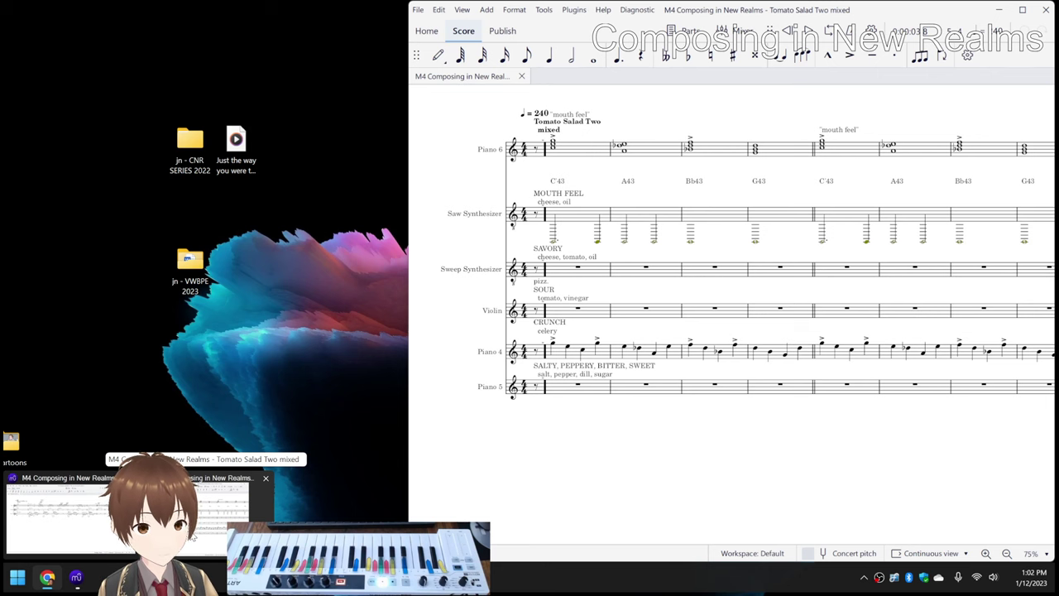
Step: Switch to the Way You Look Etude One diatonic score and play it from the start, then stop
click(58, 514)
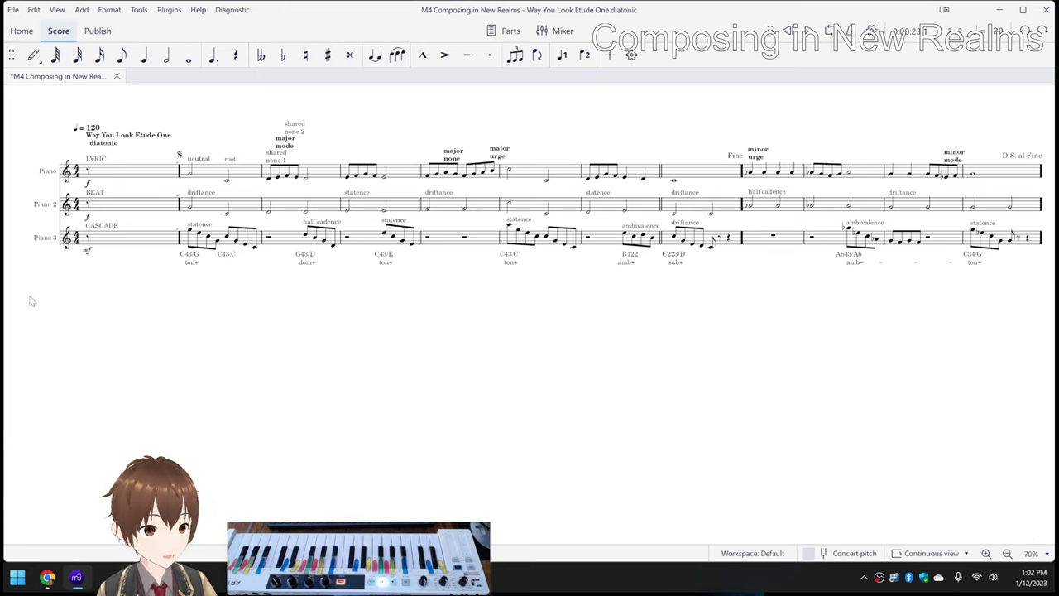
key(space)
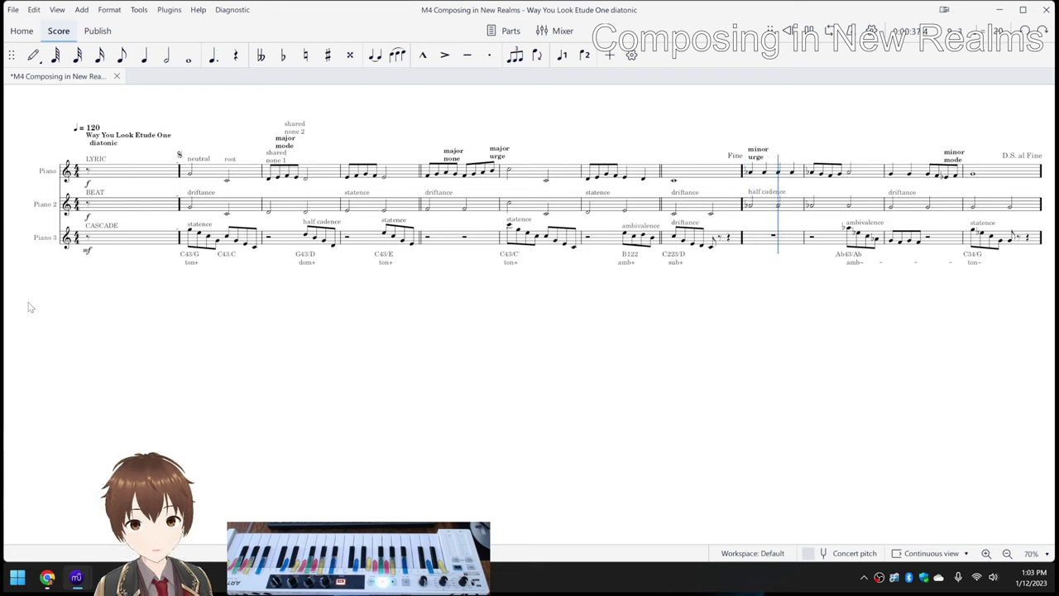
key(space)
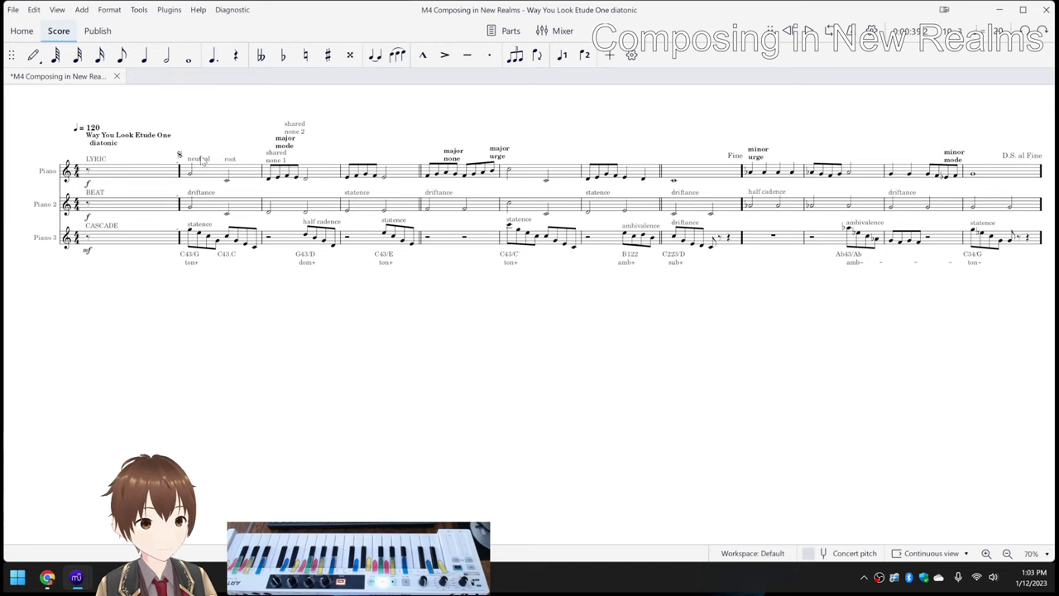
Step: Select the D4 note opening measure 2 and display the Piano keyboard panel
click(268, 182)
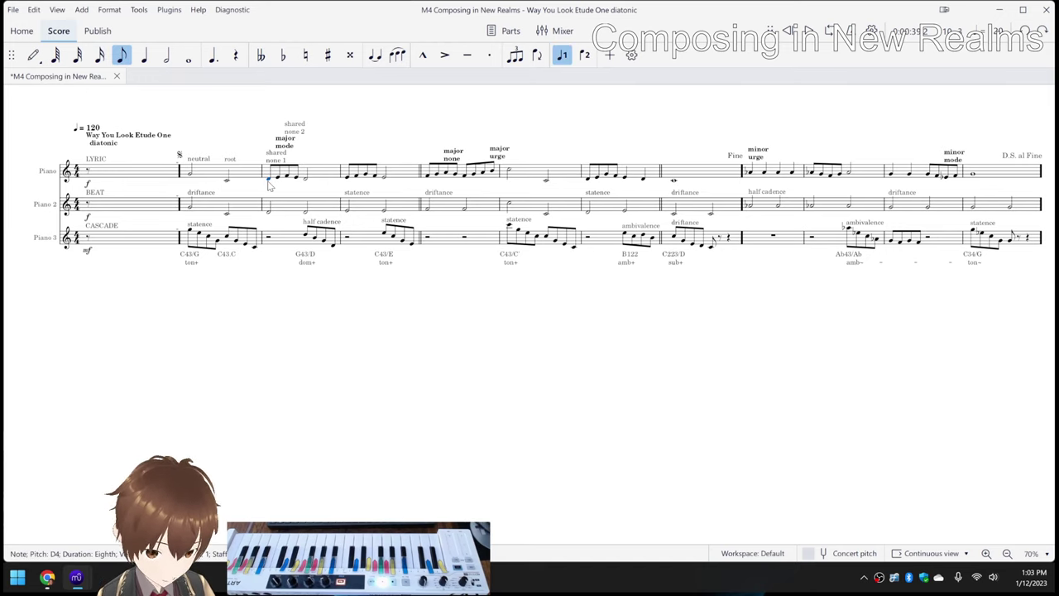
key(p)
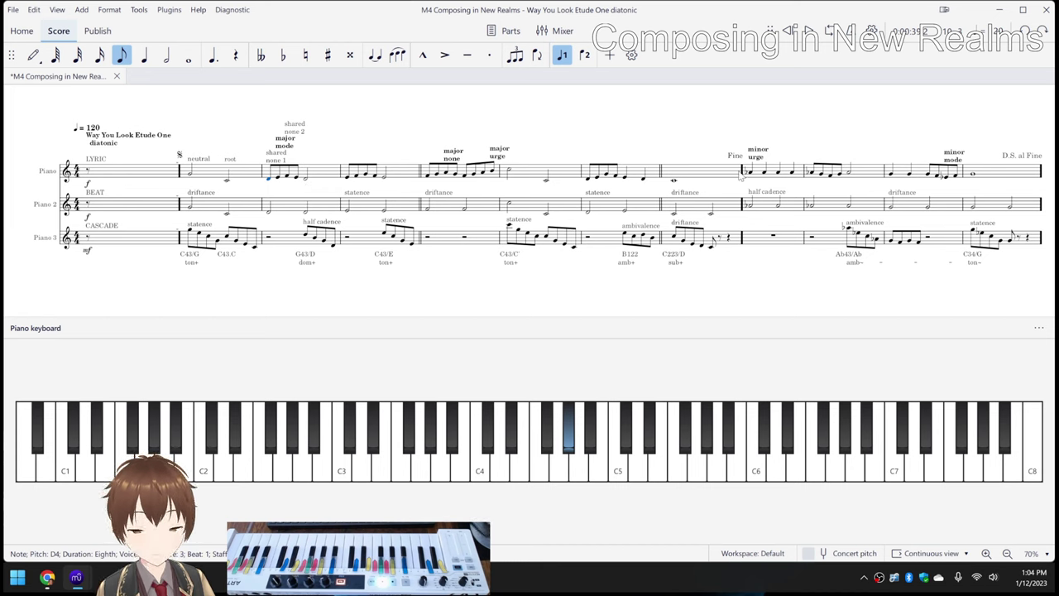
click(725, 171)
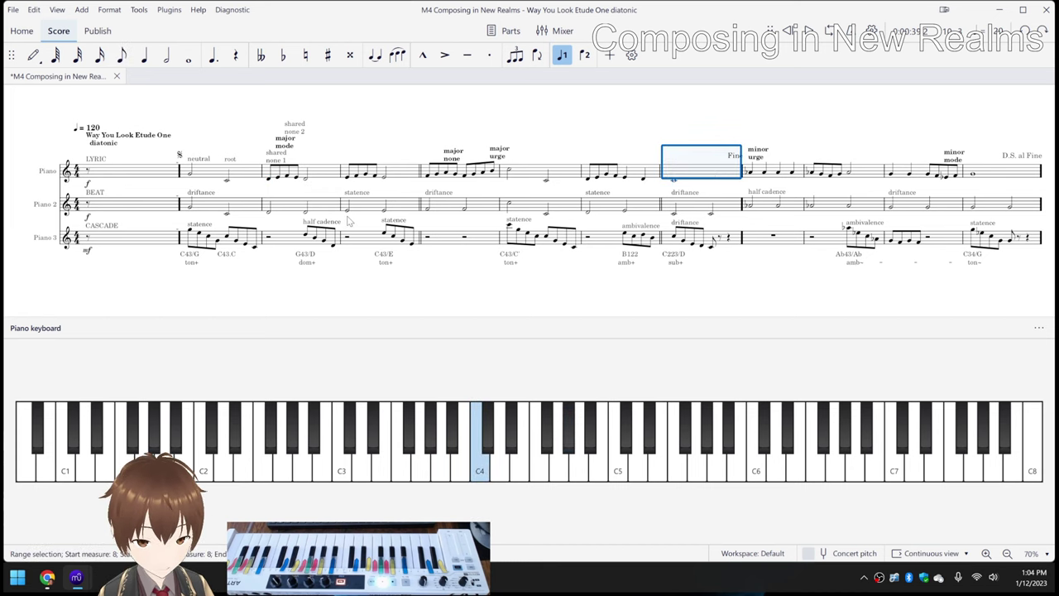
shift+click(215, 177)
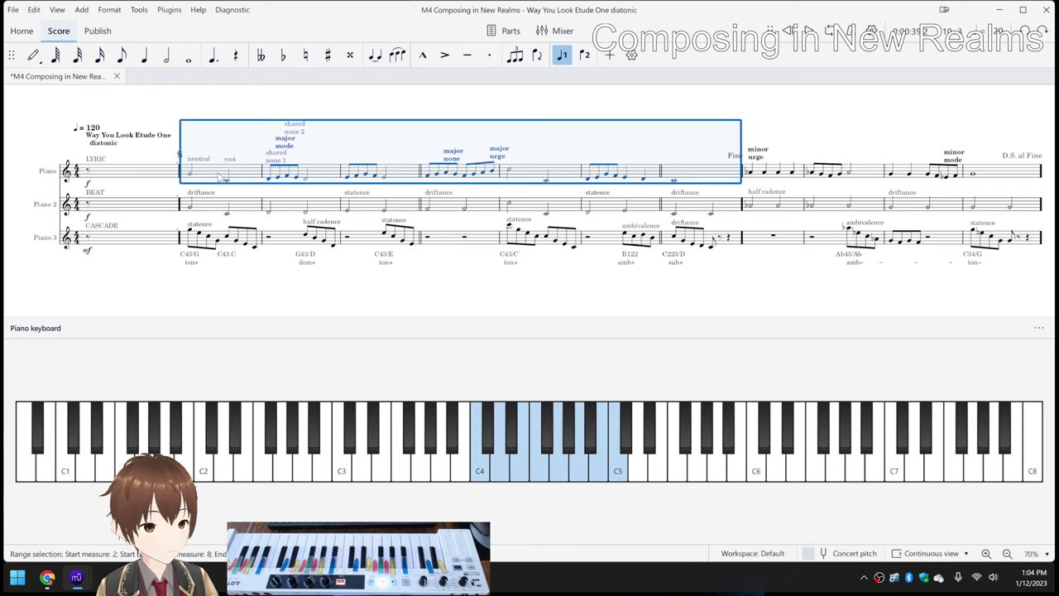
click(983, 178)
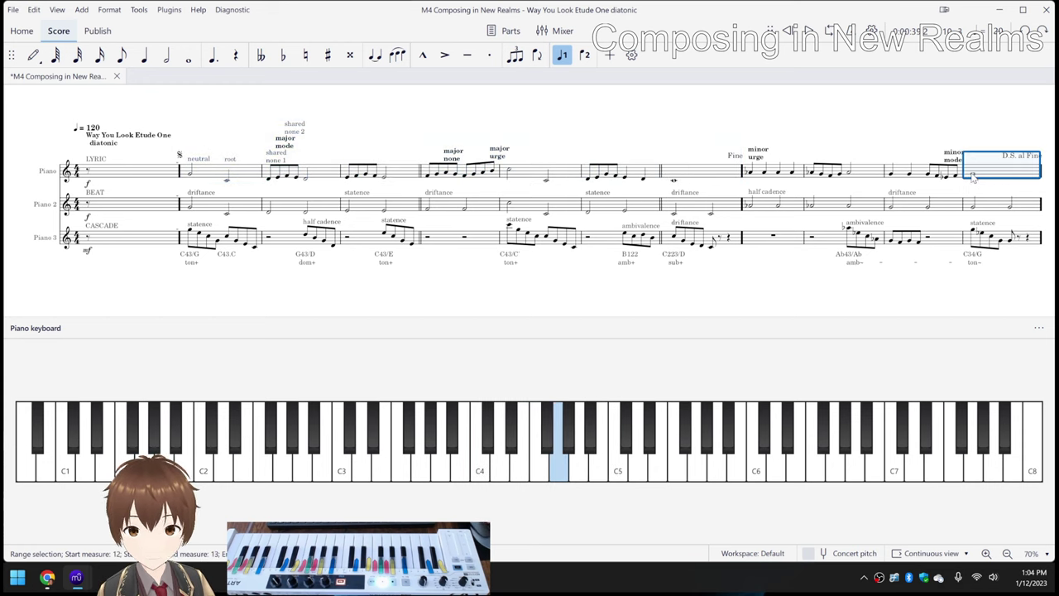
shift+click(764, 211)
click(830, 121)
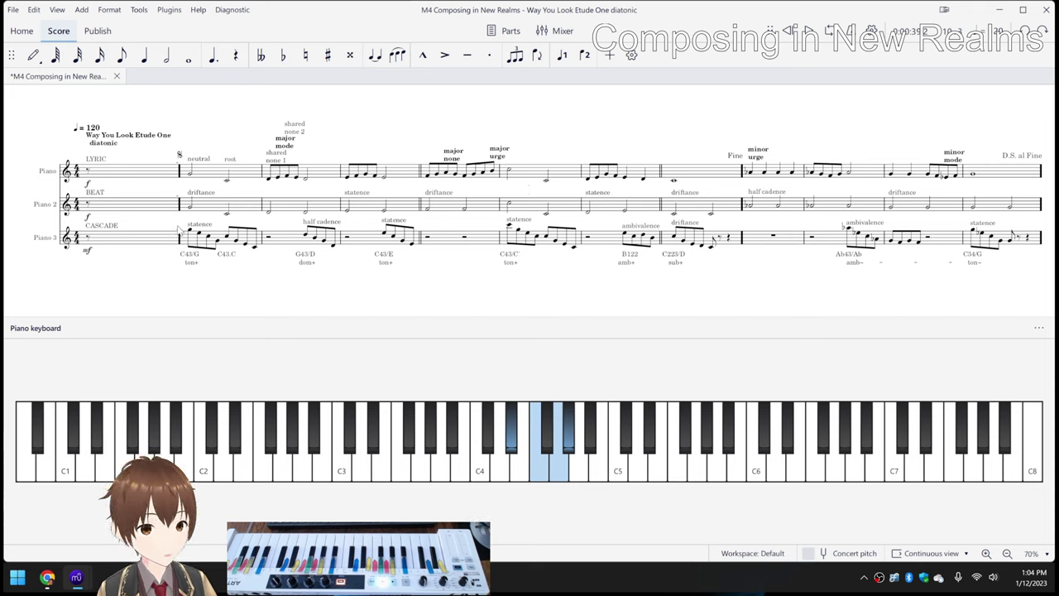
click(447, 211)
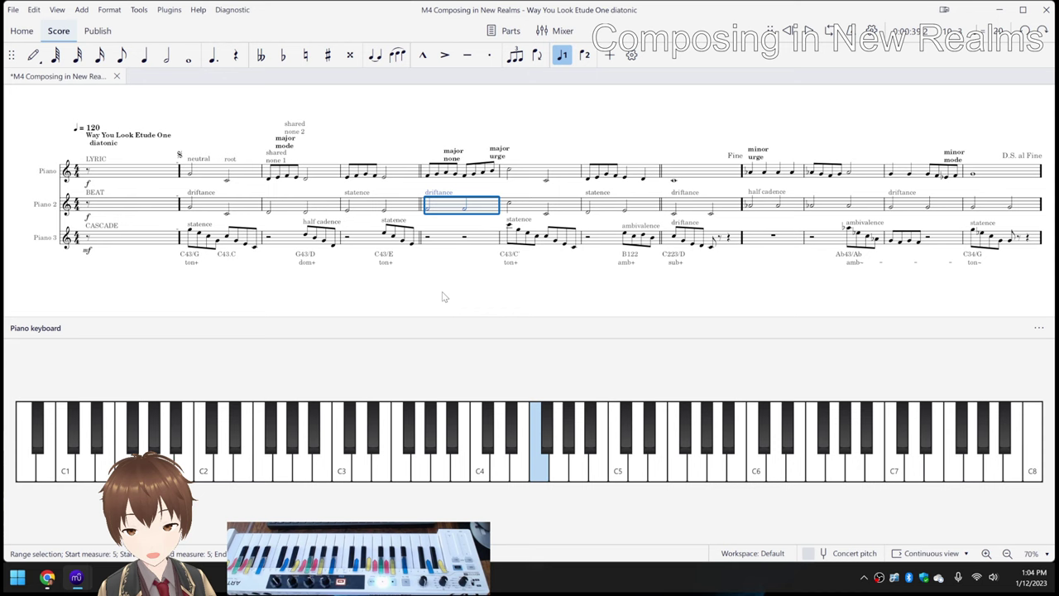
key(Escape)
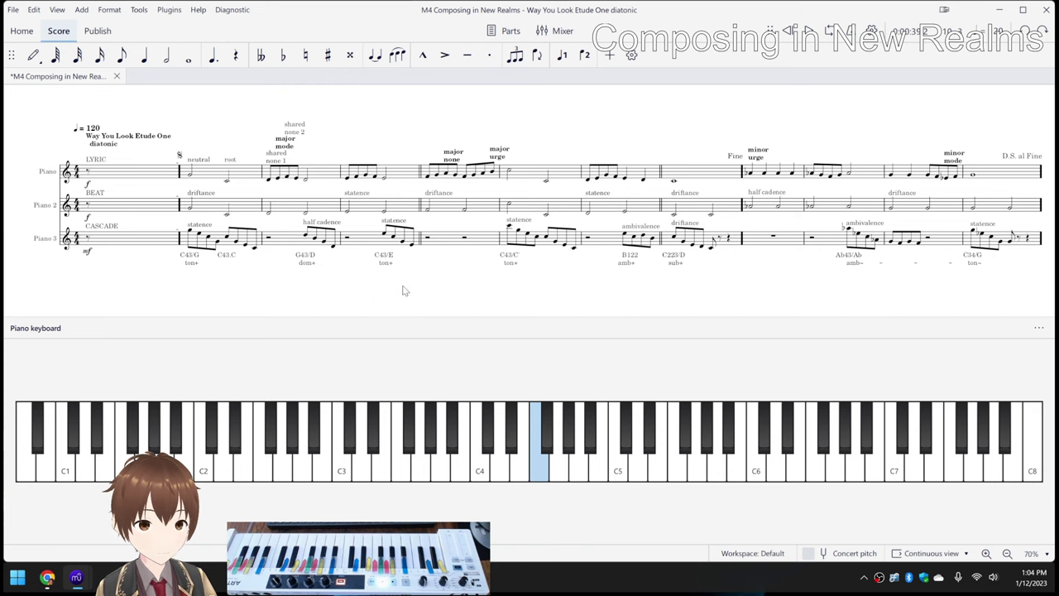
Step: Bring the napkin-diagram spreadsheet forward and scroll around its Reflection rows
click(47, 578)
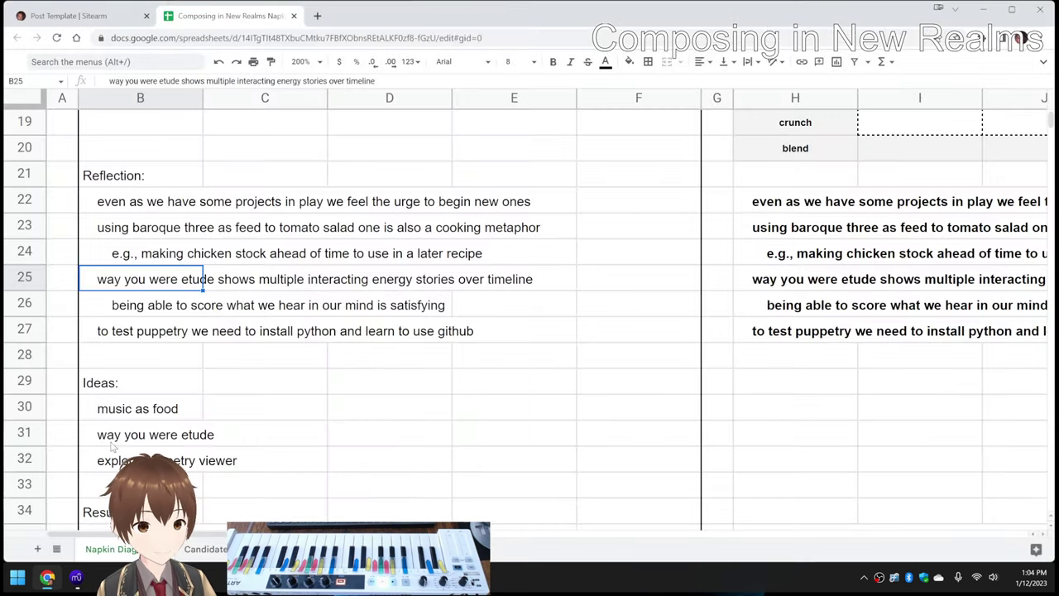
scroll(263, 340, up, 3)
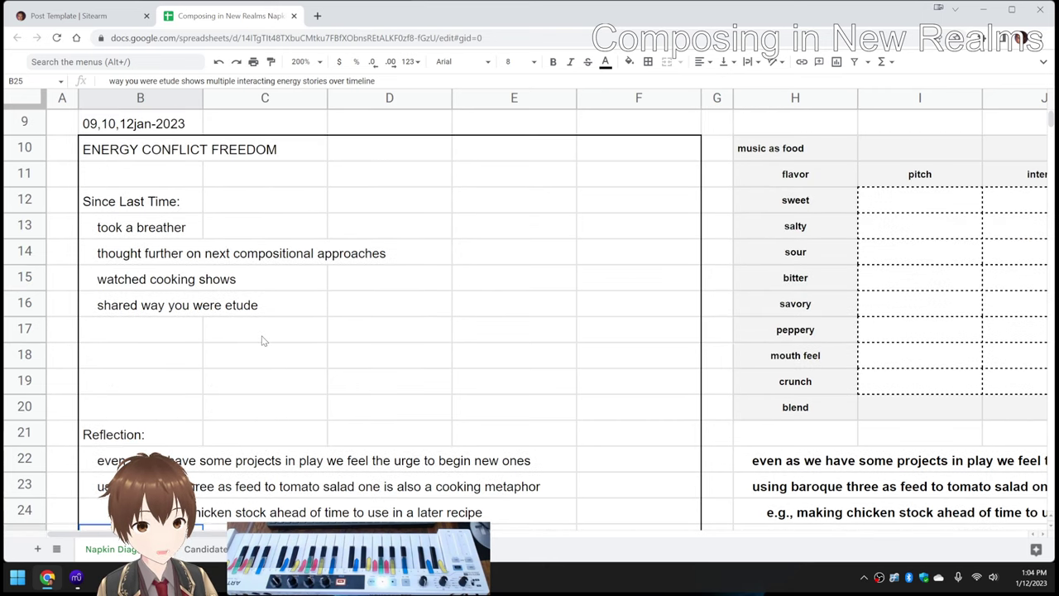
scroll(263, 341, down, 2)
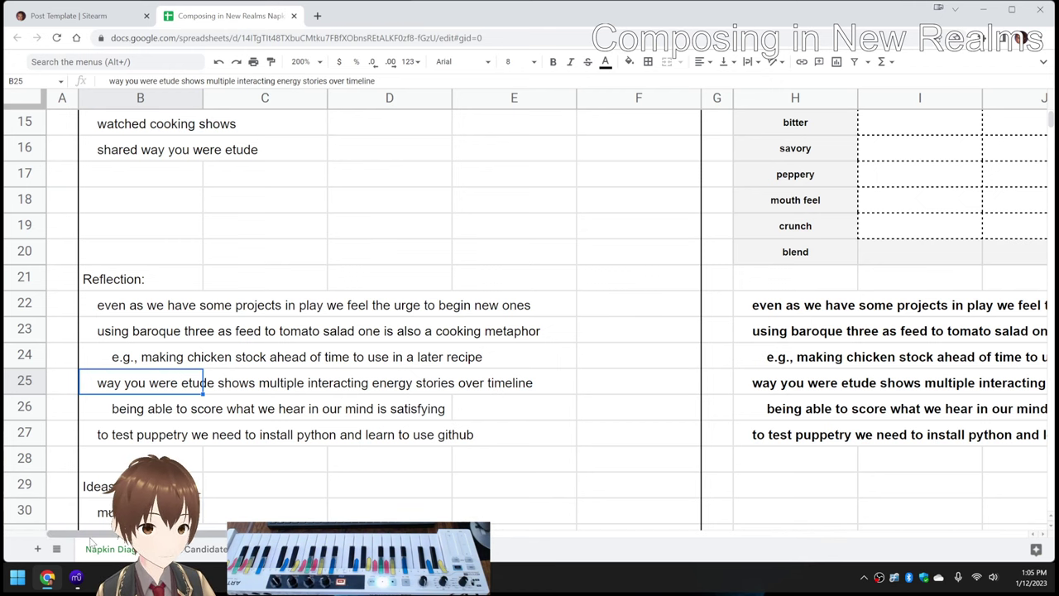
mouse_move(76, 578)
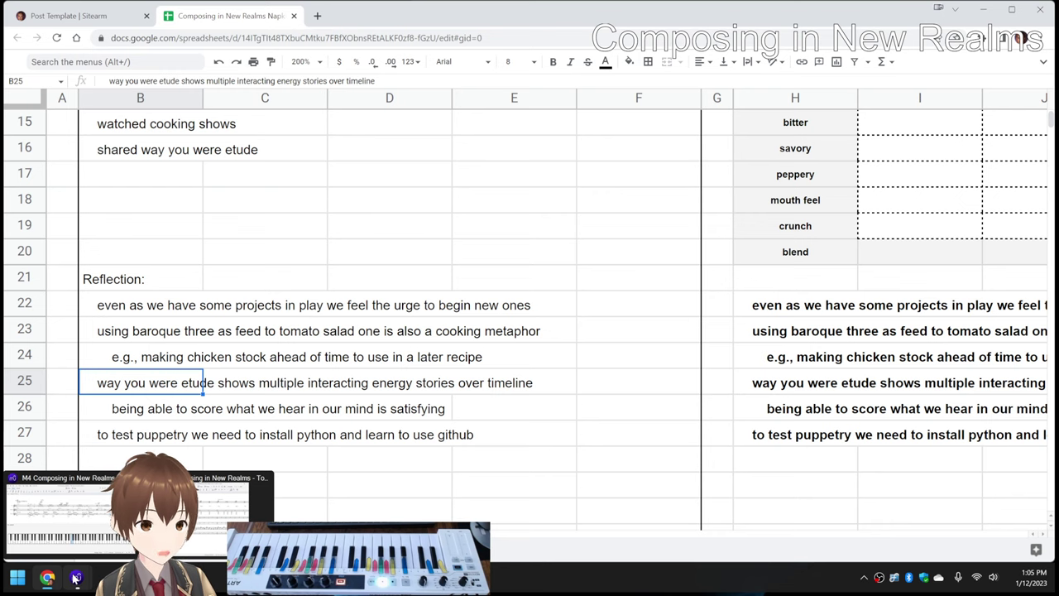
Step: Switch to the Tomato Salad Two score window and maximize it
click(65, 526)
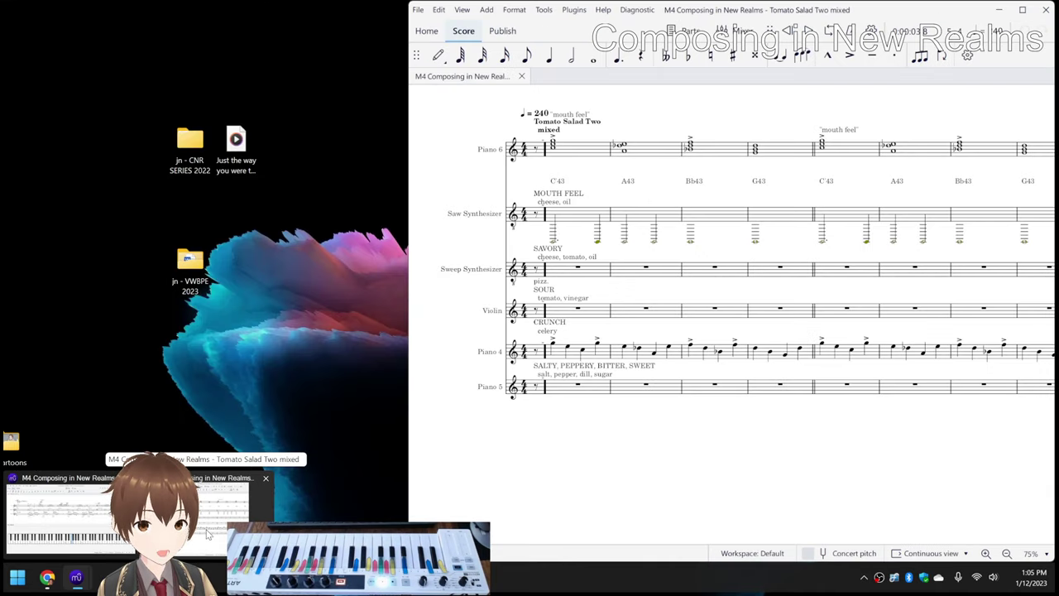
click(199, 516)
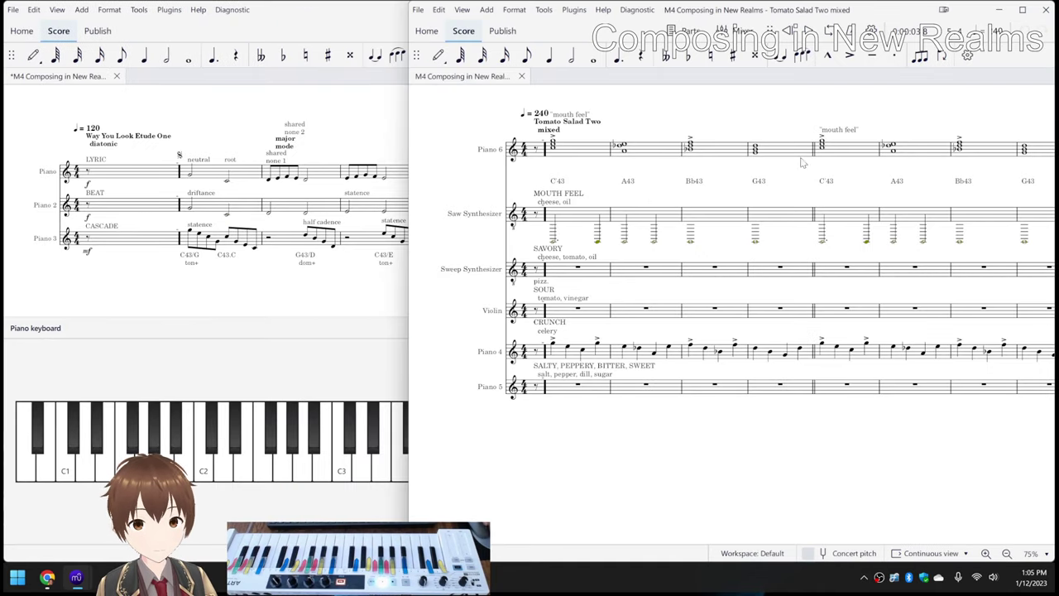
click(1026, 12)
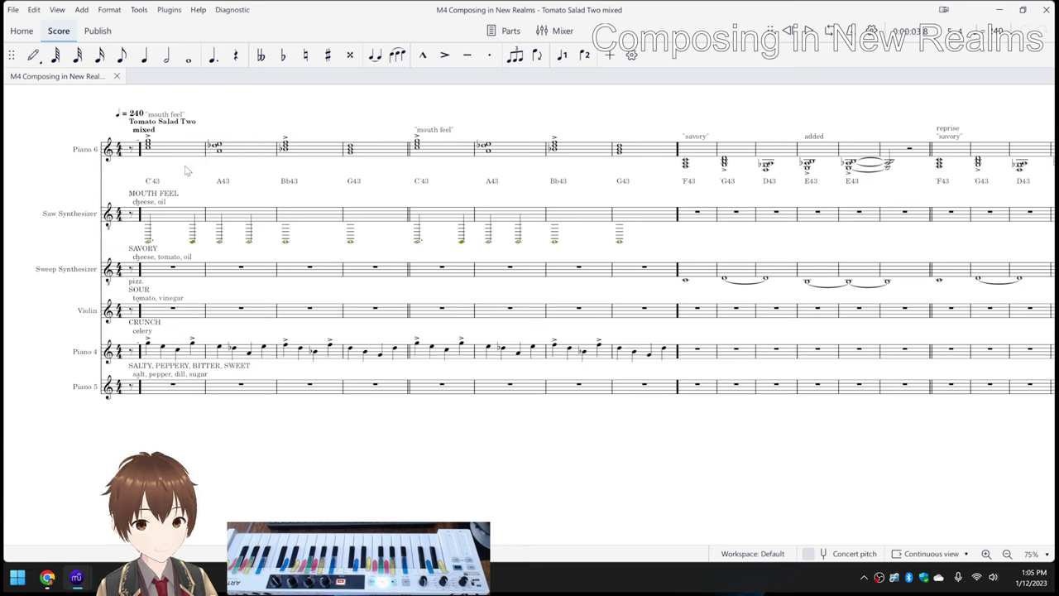
Step: Step through the Piano 6 chords from the opening rest to measure 10, then clear the selection
click(129, 152)
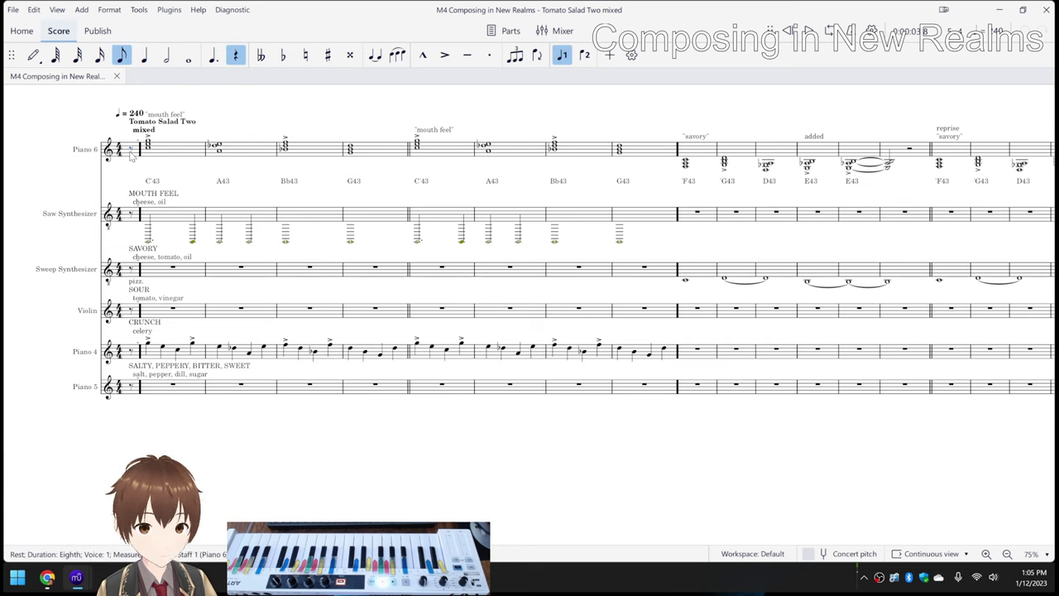
key(alt+Right)
key(Right)
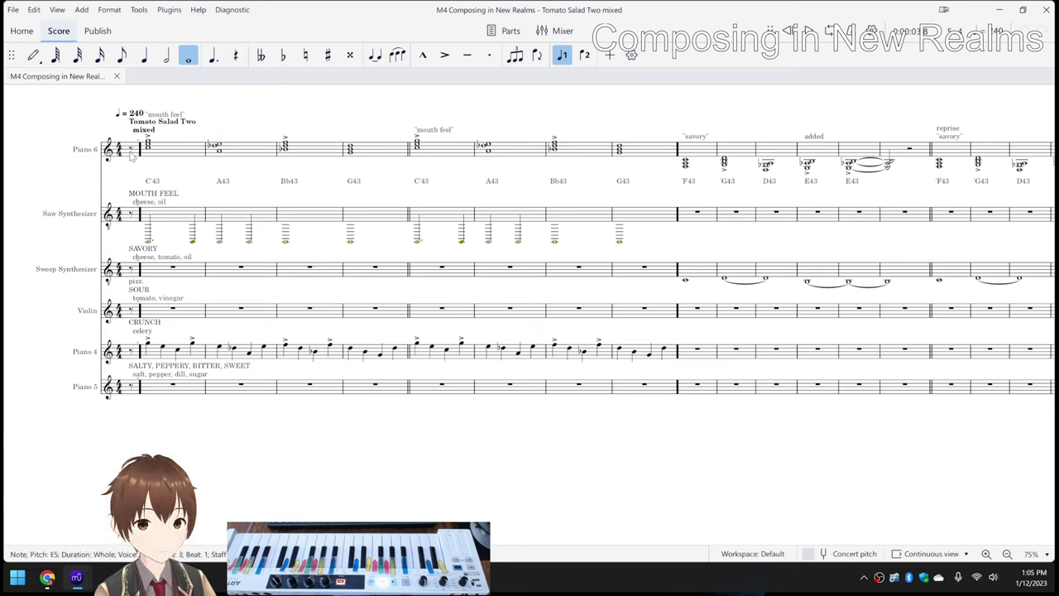
key(Right)
key(Right)
key(Right)
key(Right)
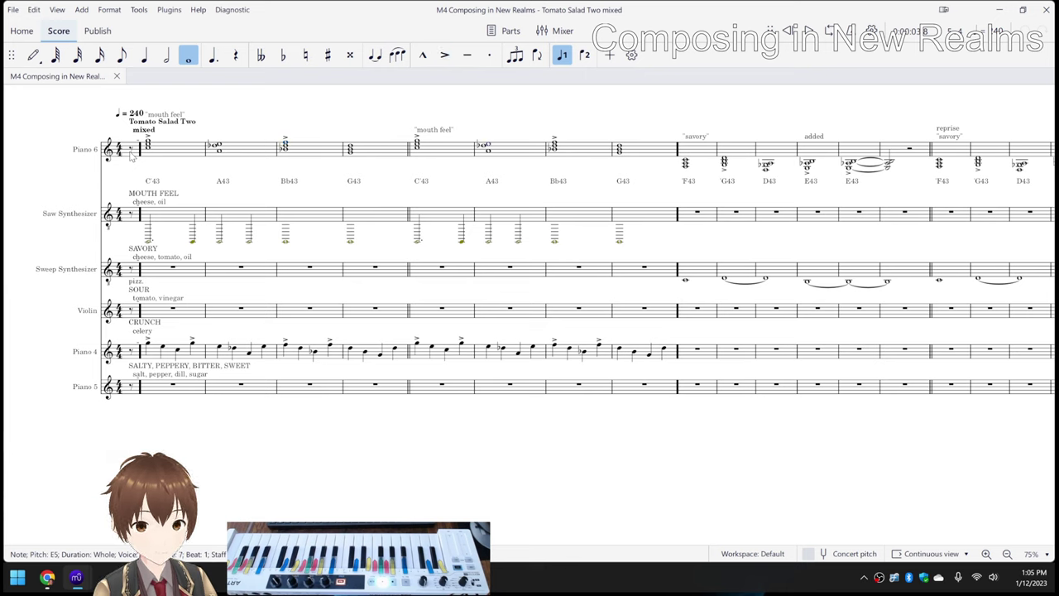
key(Right)
key(Right)
key(Right)
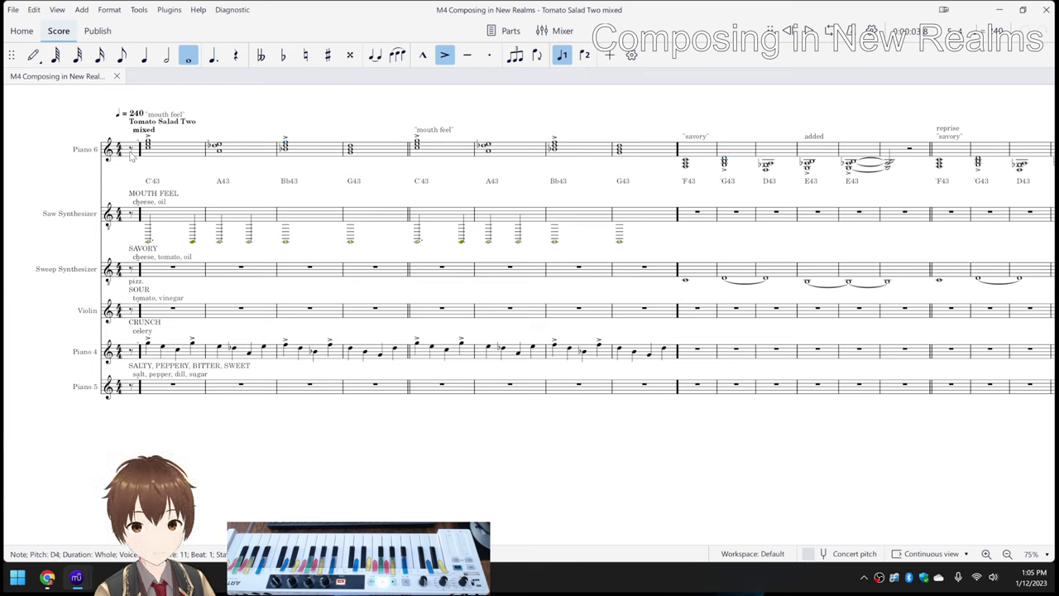
key(Right)
key(Right)
key(Right)
key(Right)
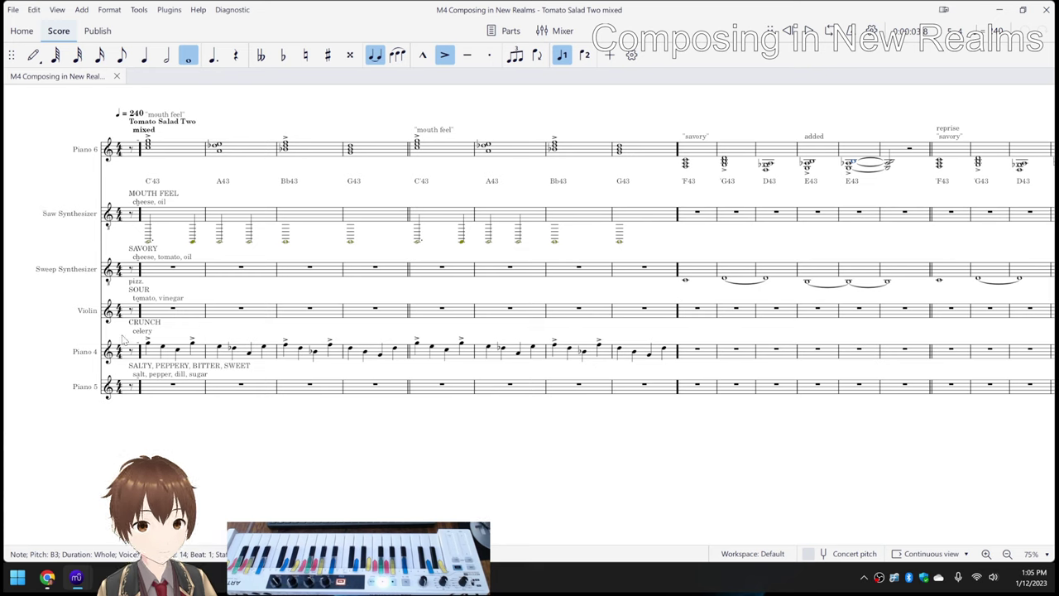
key(Escape)
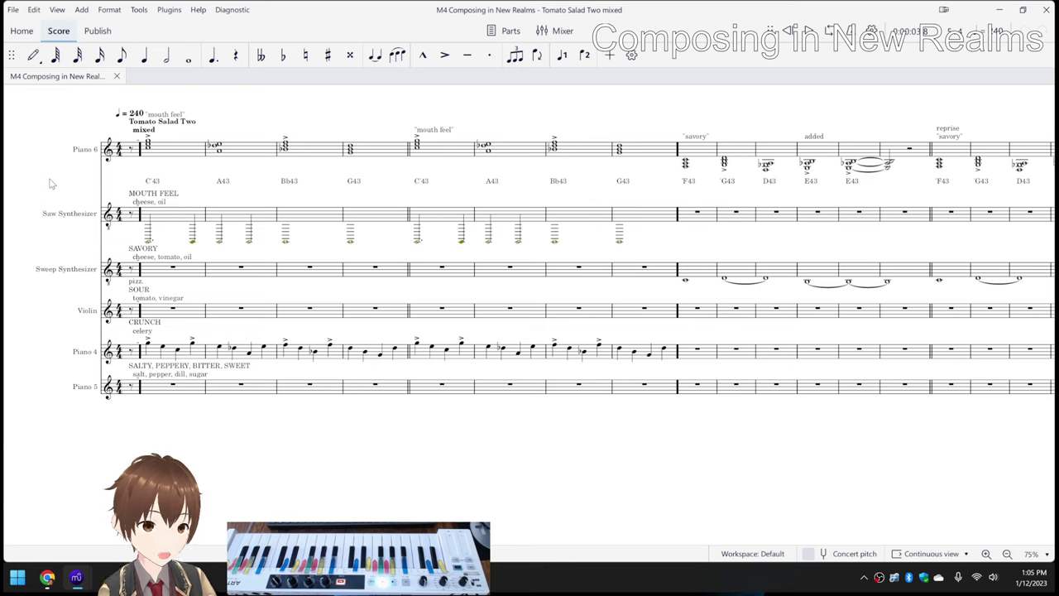
Step: Play Tomato Salad Two through to its end, then return to the Google Sheets notes
key(space)
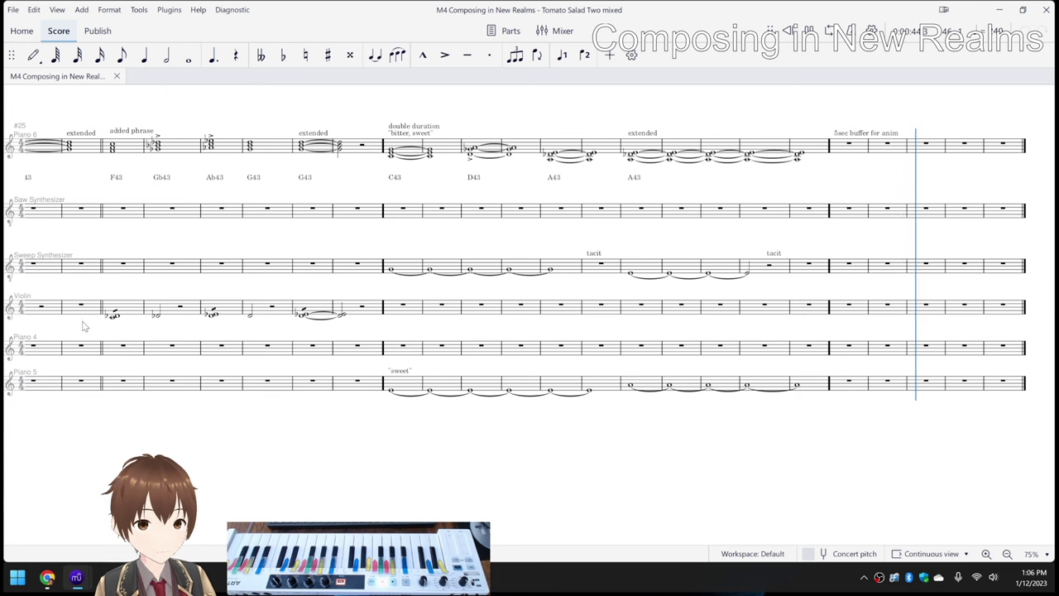
click(47, 576)
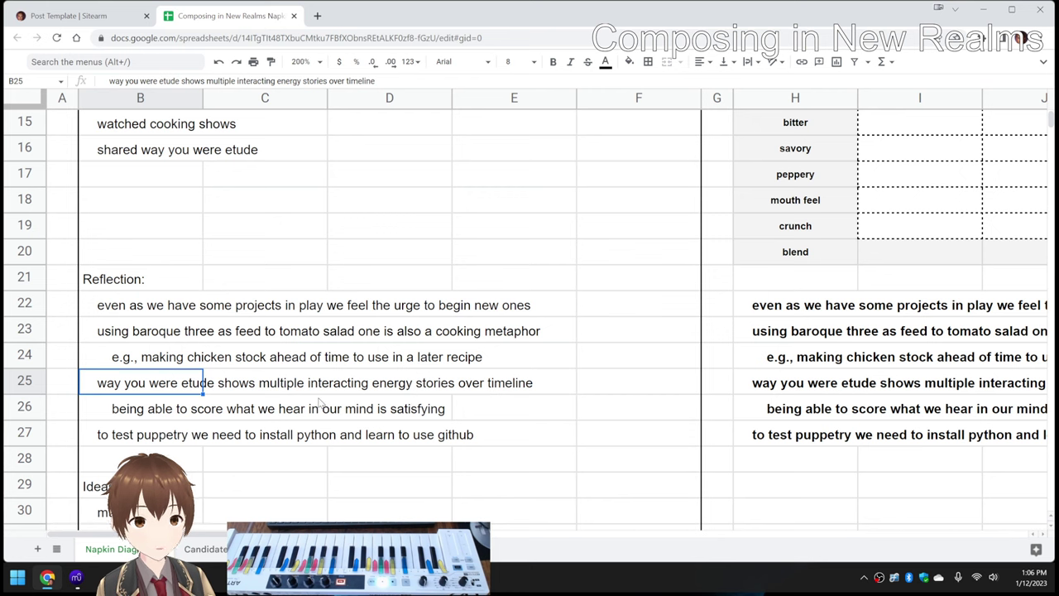
Step: Select B23, then scroll up and right to show the music-as-food flavor grid from column H
click(118, 340)
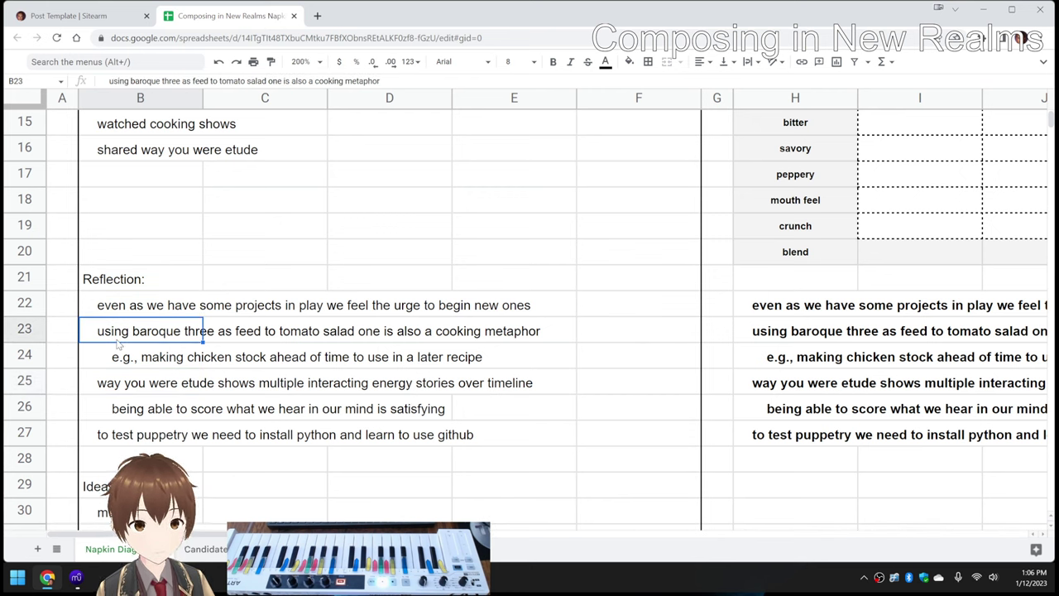
scroll(117, 343, up, 1)
scroll(142, 331, up, 2)
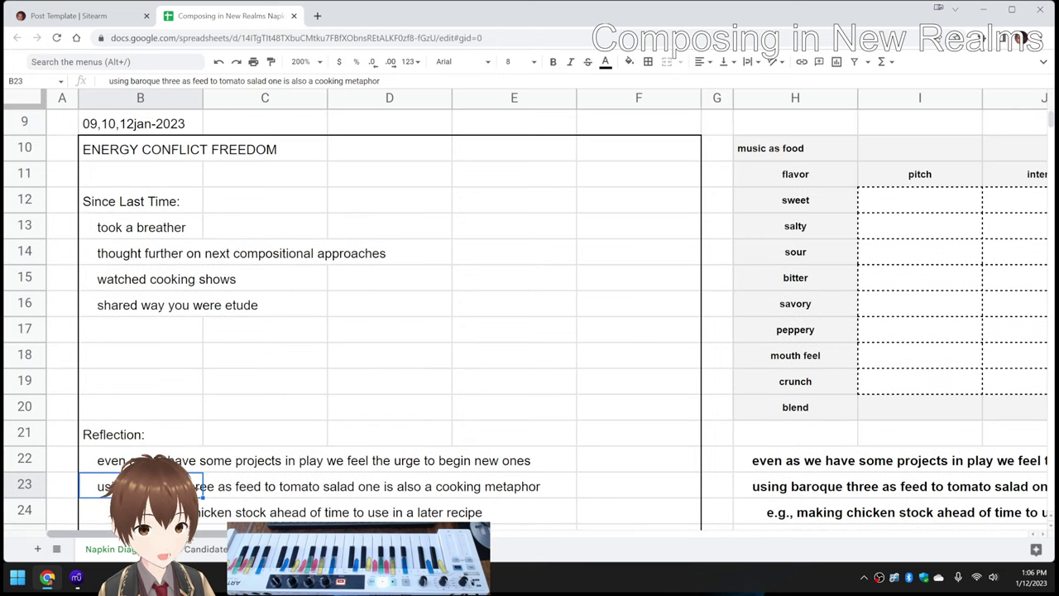
drag(202, 537, 255, 537)
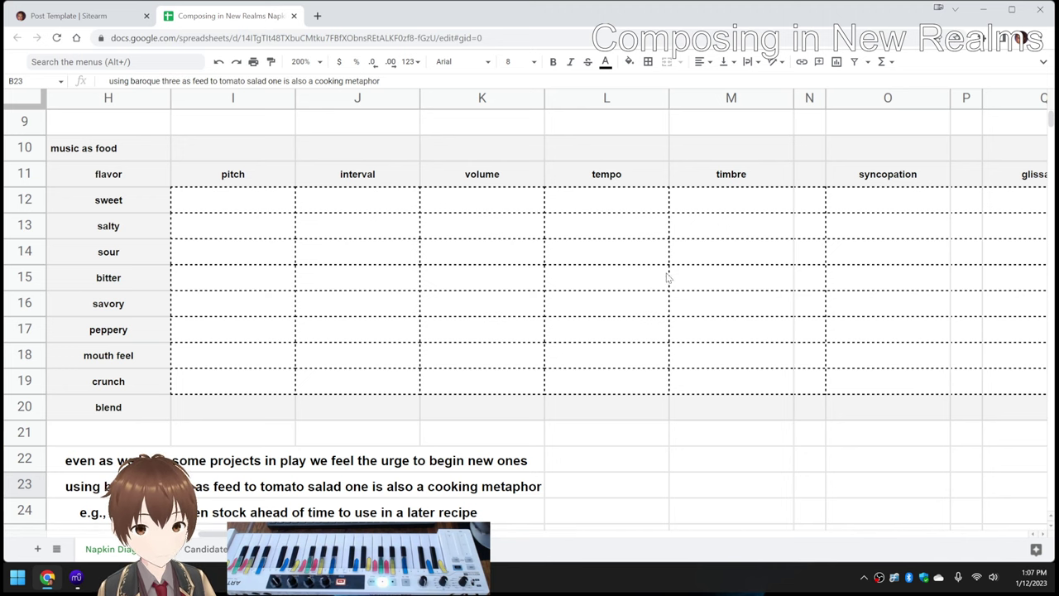
Step: Select the mouth feel row, then jump back to cell A1 at the top of the sheet
click(94, 355)
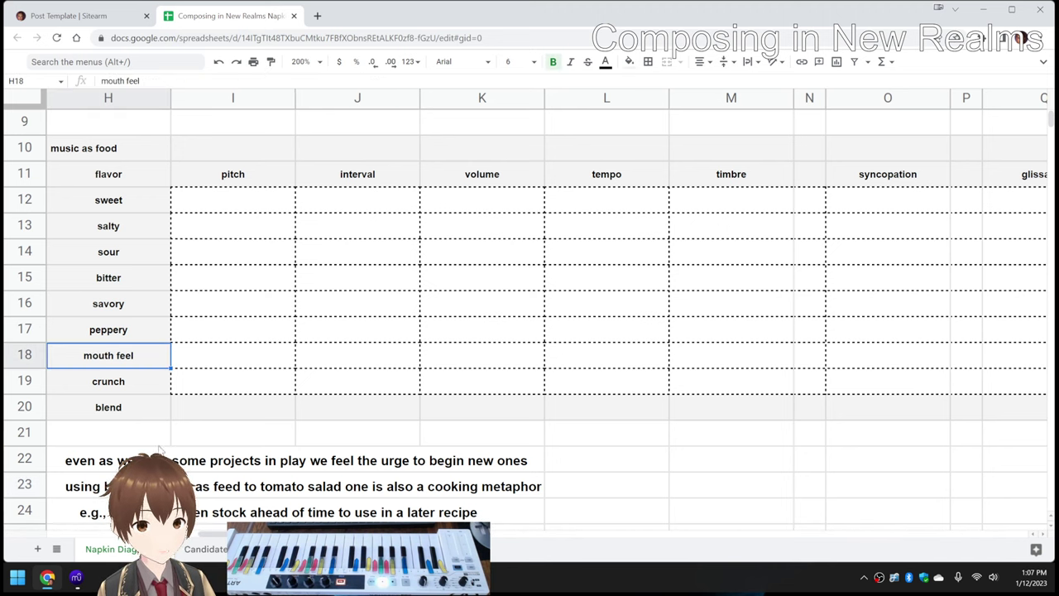
scroll(243, 480, down, 2)
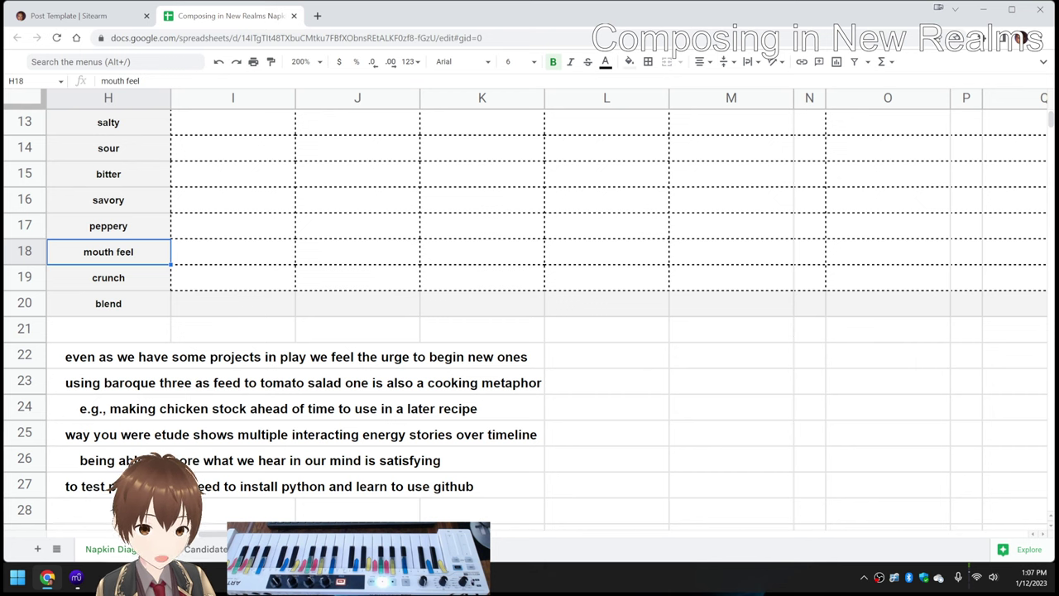
key(ctrl+Home)
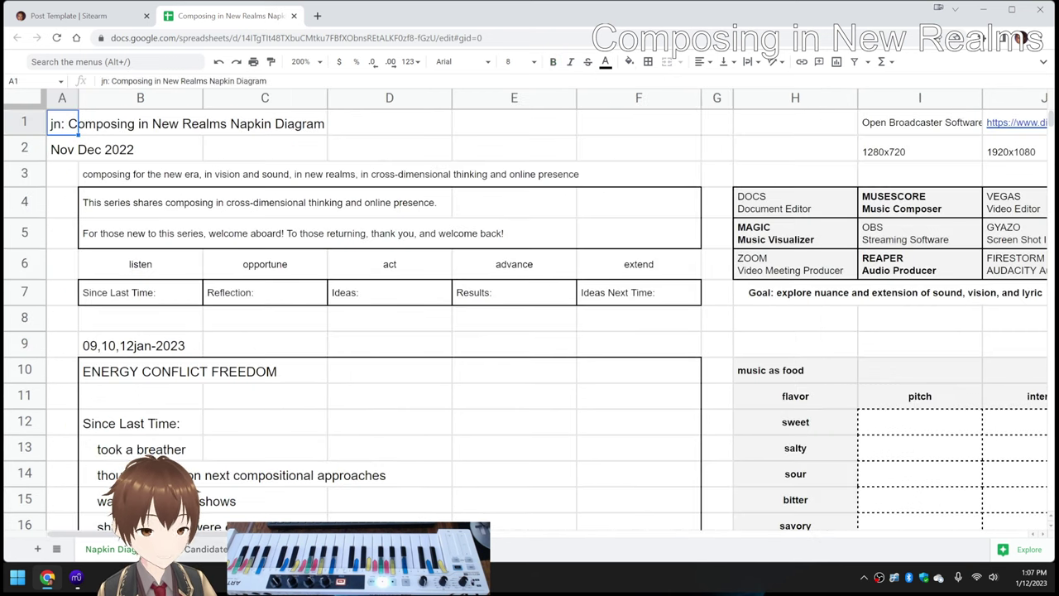
Step: Scroll down and select the music-as-food, etudes, silent lurker and freedom worker entries (B51, B53, B57, B58)
scroll(365, 429, down, 3)
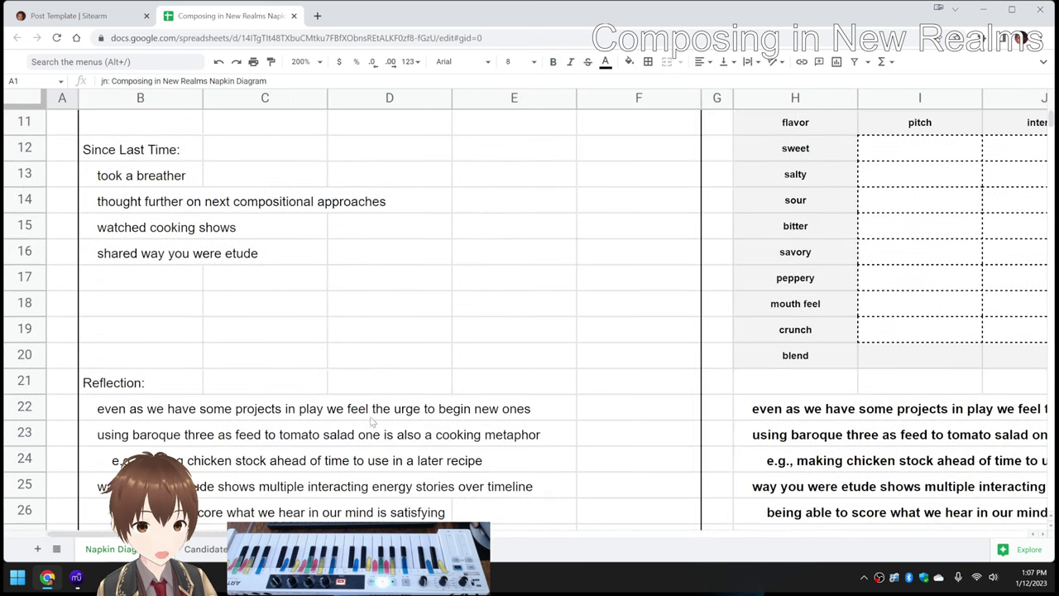
scroll(372, 418, down, 5)
scroll(383, 414, down, 2)
scroll(383, 414, down, 3)
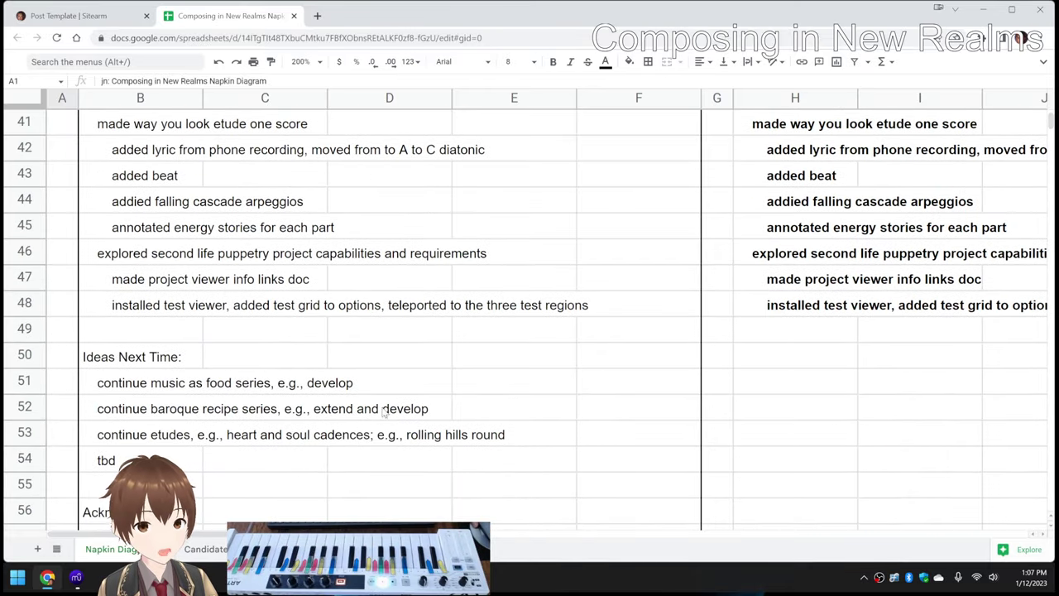
scroll(383, 415, down, 2)
click(119, 227)
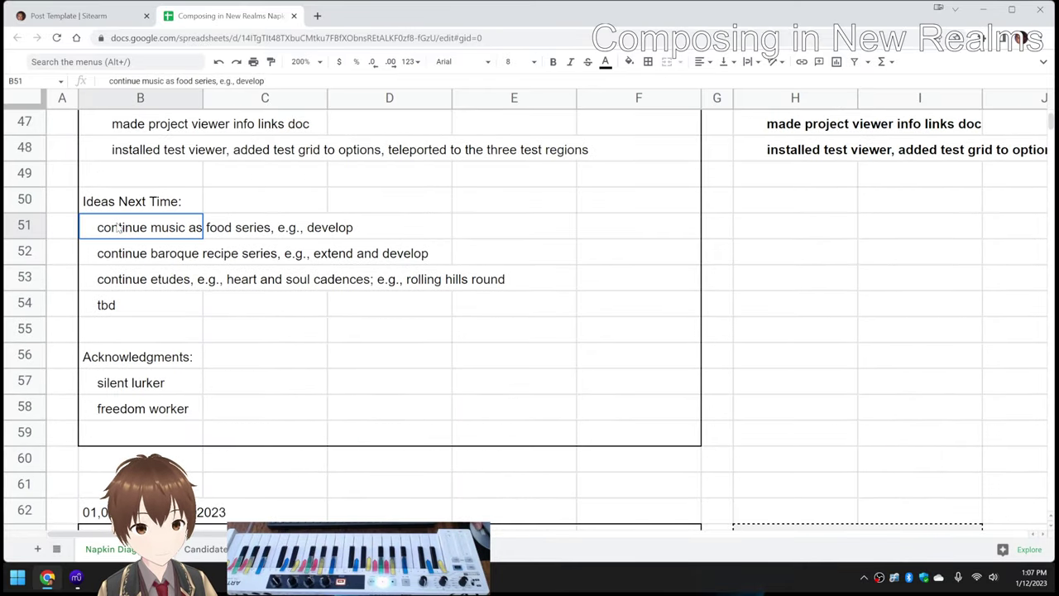
click(130, 282)
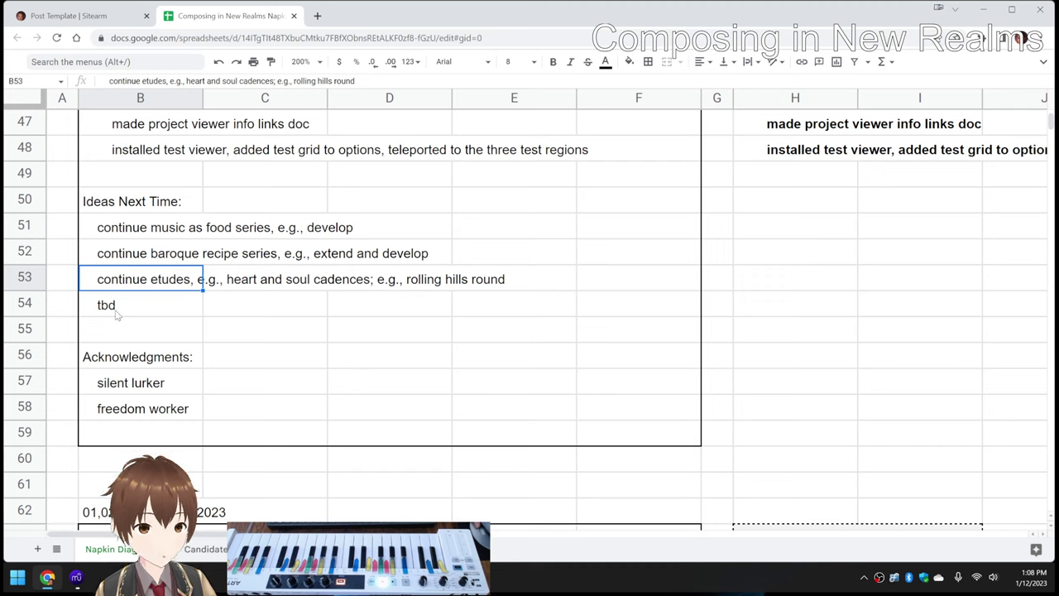
click(126, 388)
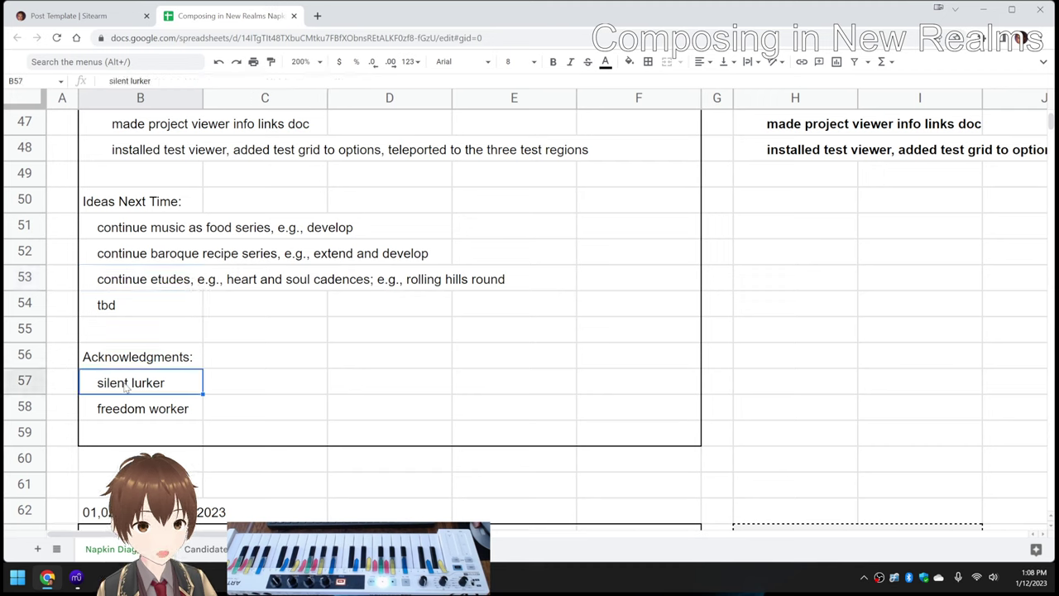
click(132, 417)
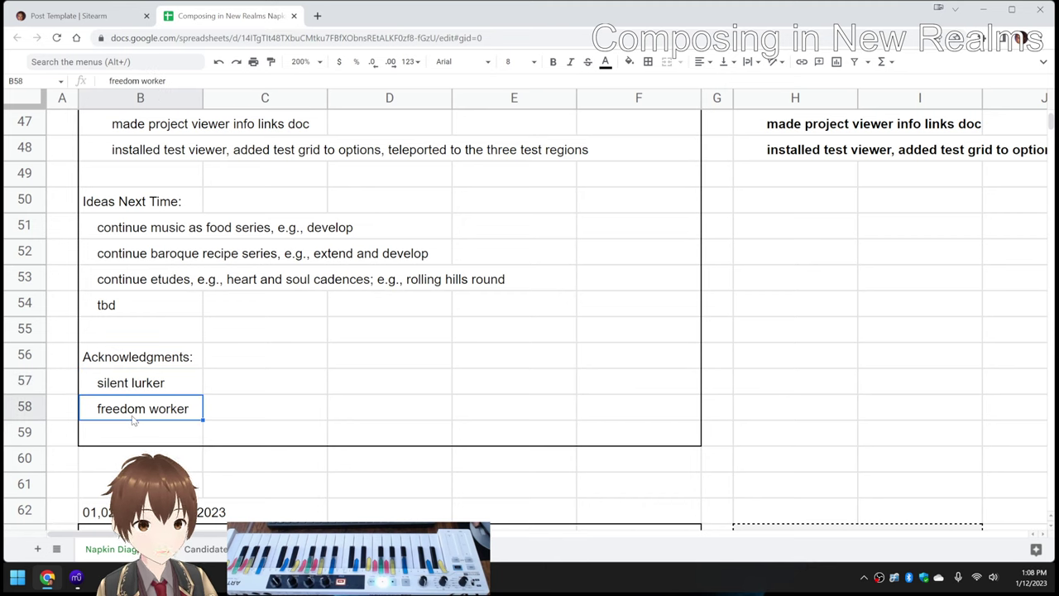